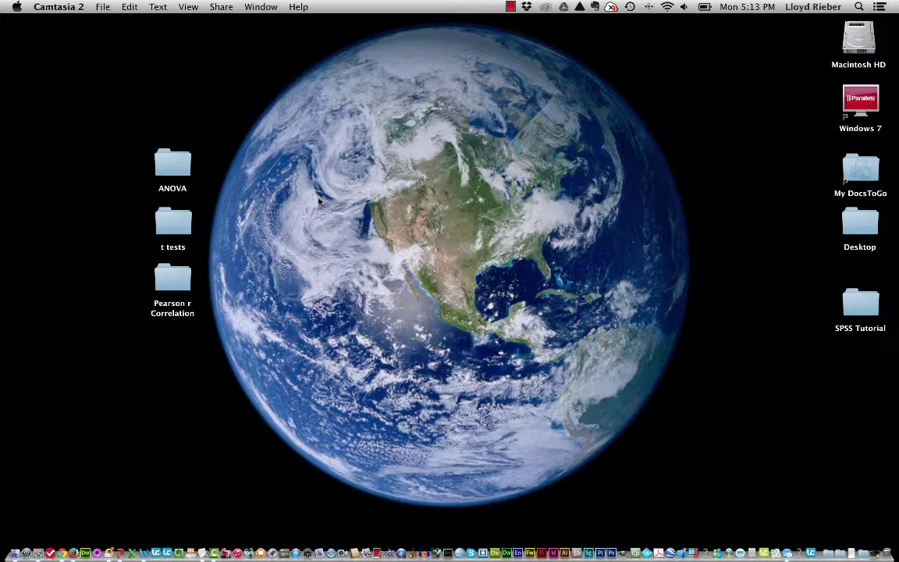
Step: Open Rieber-ANOVA.xlsx from the desktop ANOVA folder in Excel
double_click(175, 165)
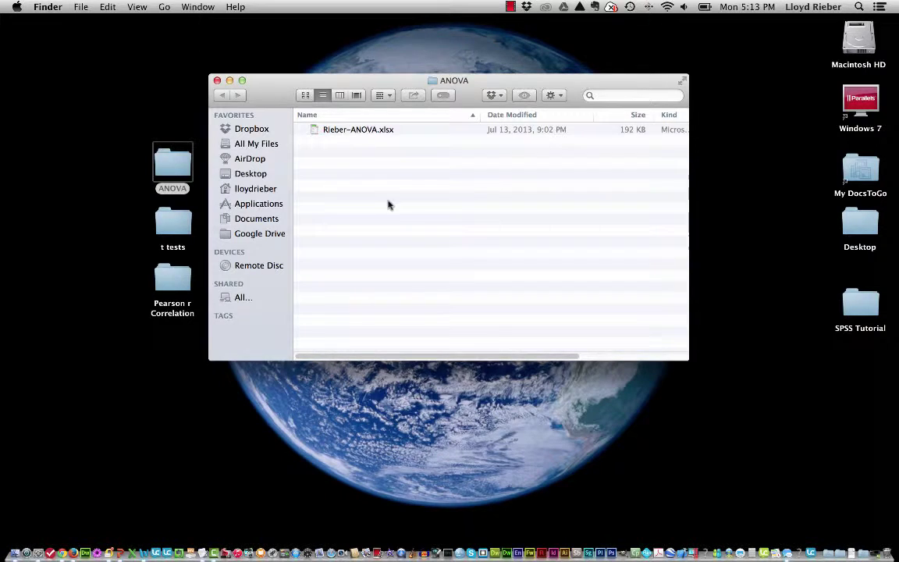
left_click_drag(364, 81, 337, 92)
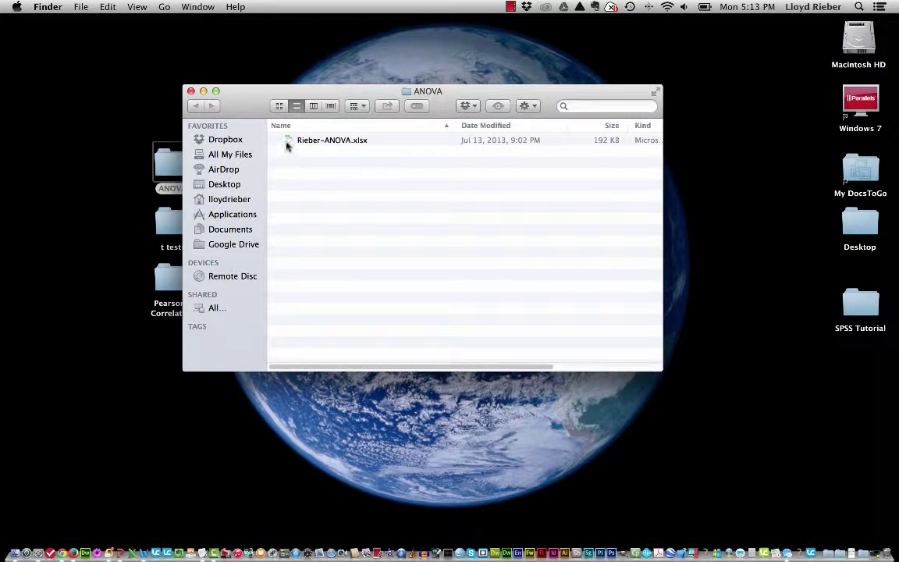
left_click_drag(289, 141, 286, 145)
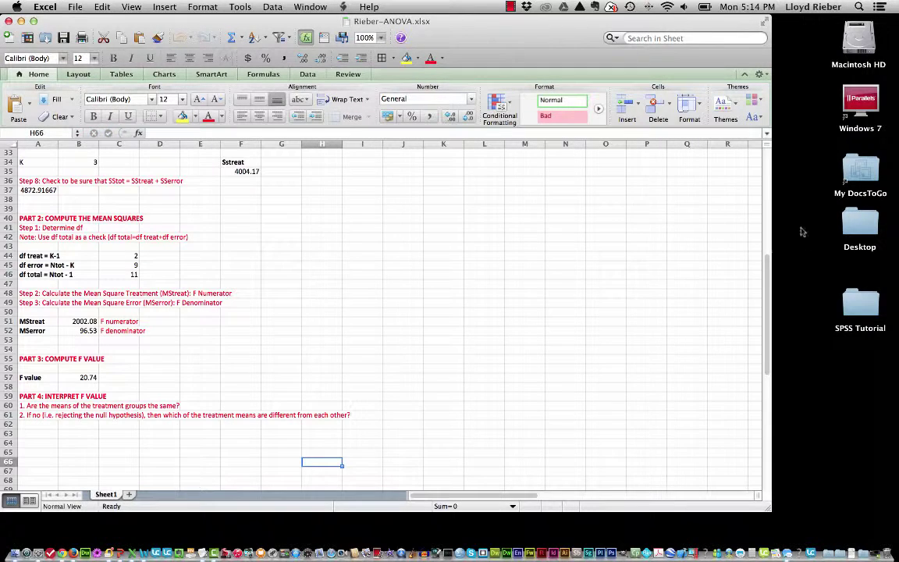
Step: Scroll Sheet1 back to the top to show the Part 1 participant scores in rows 1–36
left_click(767, 284)
left_click_drag(767, 284, 765, 168)
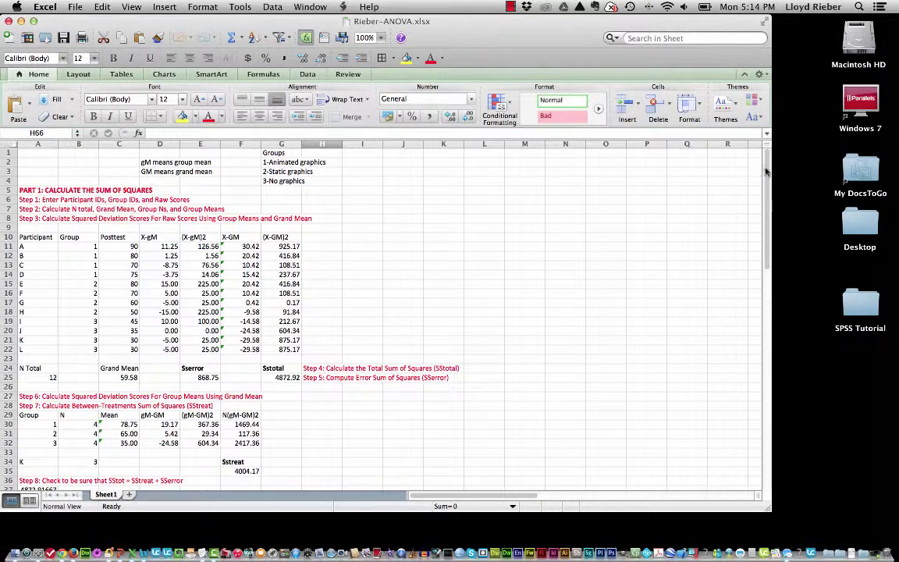
mouse_move(765, 168)
left_mouse_down()
mouse_move(765, 275)
mouse_move(765, 162)
left_mouse_up()
mouse_move(766, 195)
left_mouse_down()
mouse_move(764, 247)
mouse_move(764, 176)
left_mouse_up()
Step: Copy the Participant, Group and Posttest scores in A10:C22
left_click_drag(35, 240, 123, 349)
left_click(102, 7)
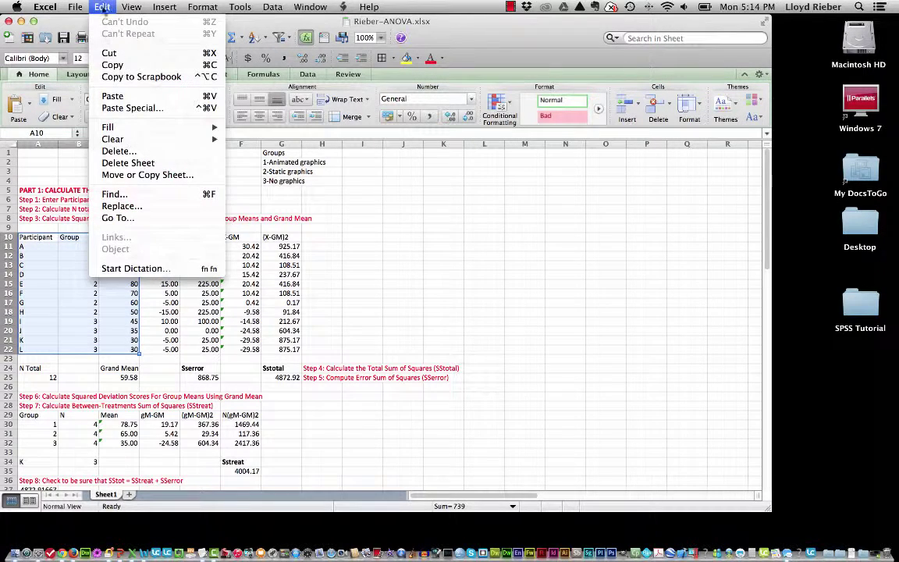
left_click(117, 67)
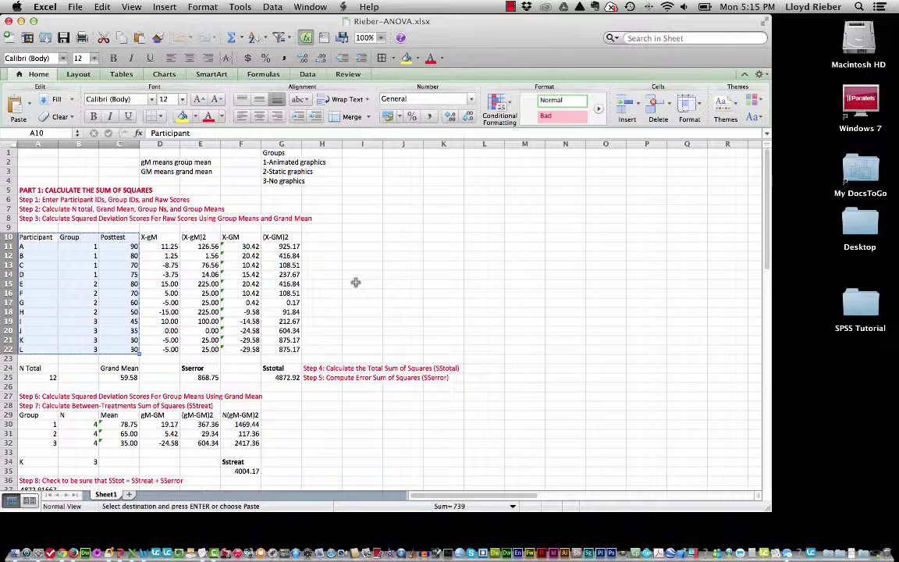
Step: Paste the copied scores into cell A1 of a new blank workbook
left_click(72, 10)
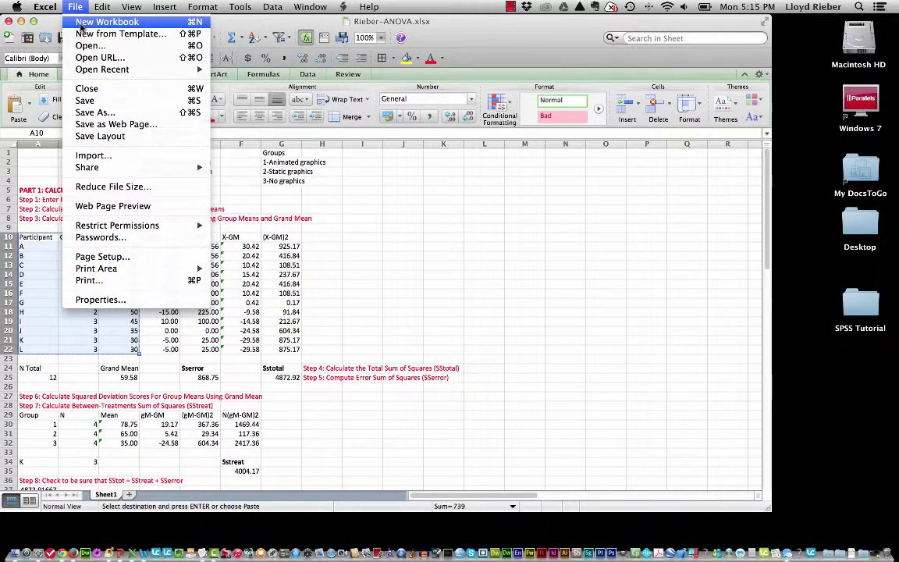
left_click(75, 22)
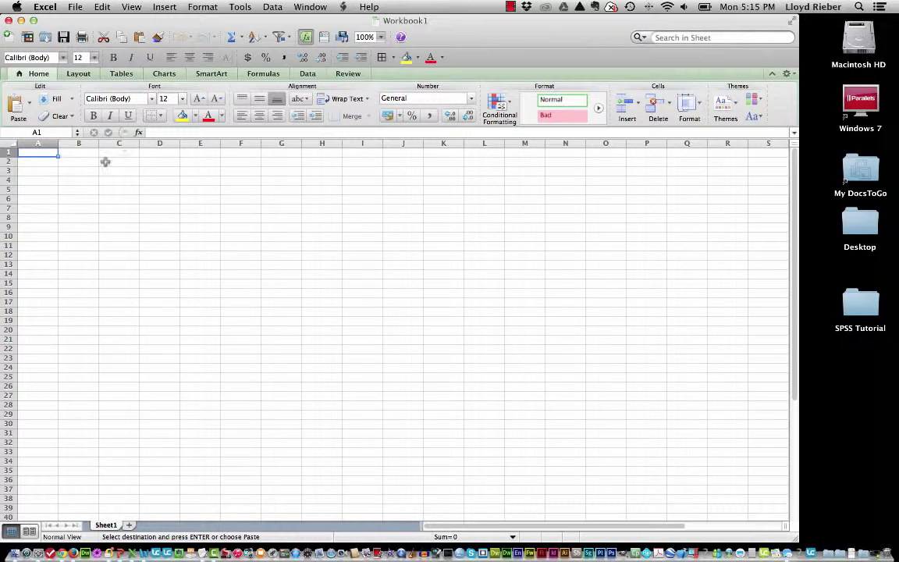
left_click(103, 9)
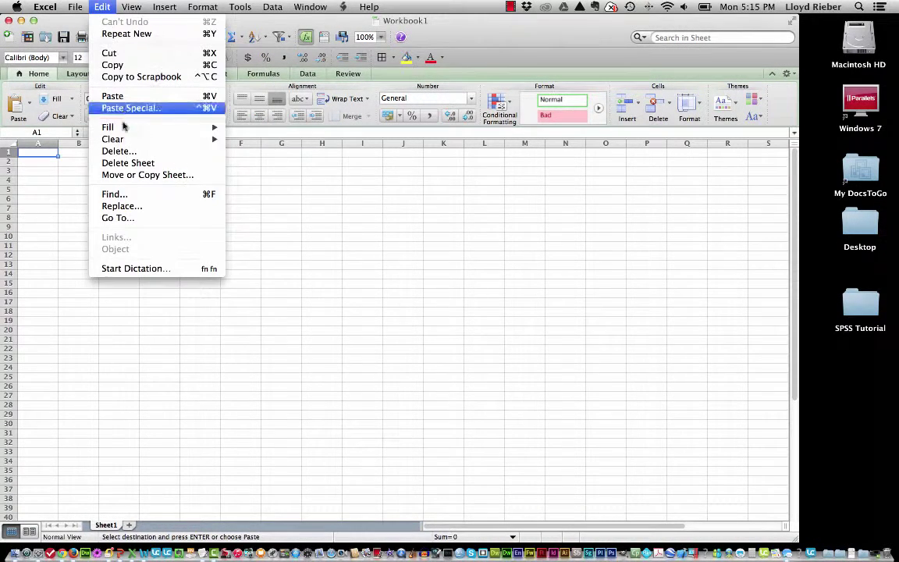
left_click(113, 96)
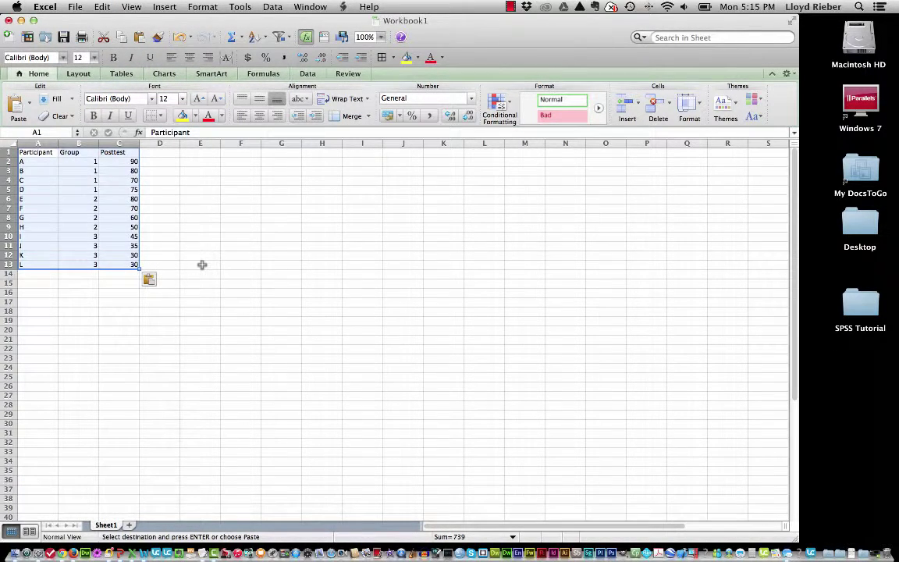
left_click(201, 265)
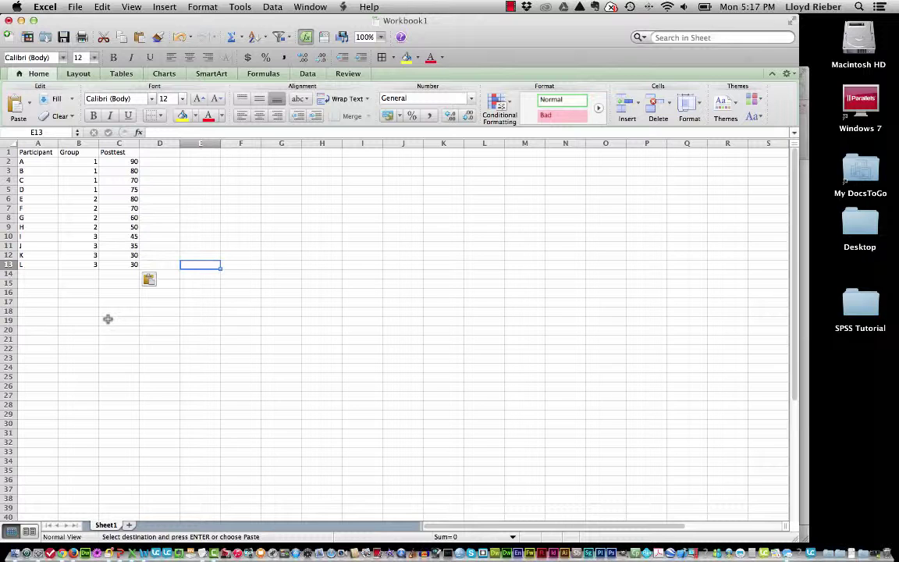
Step: Save the pasted-scores workbook in the ANOVA folder under the name ANOVA-SPSS
left_click(75, 6)
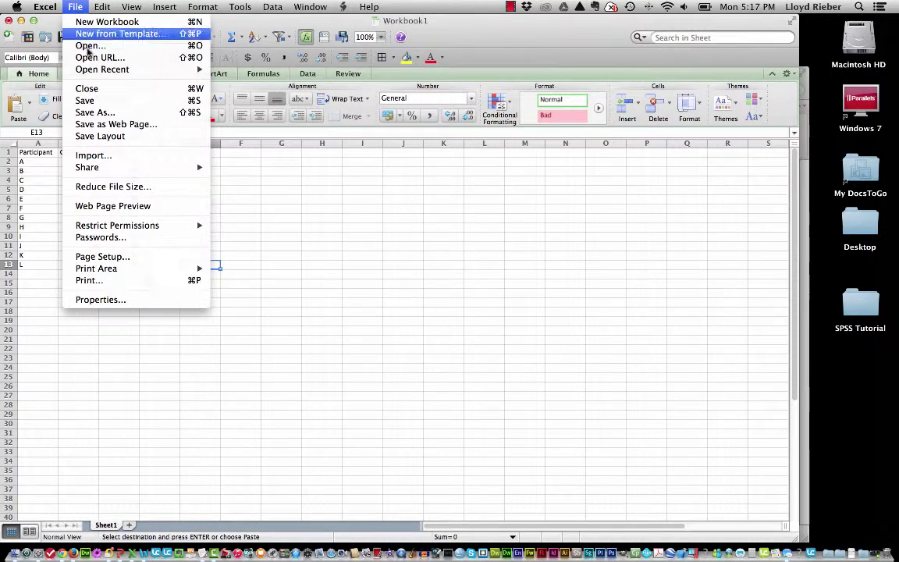
left_click(92, 113)
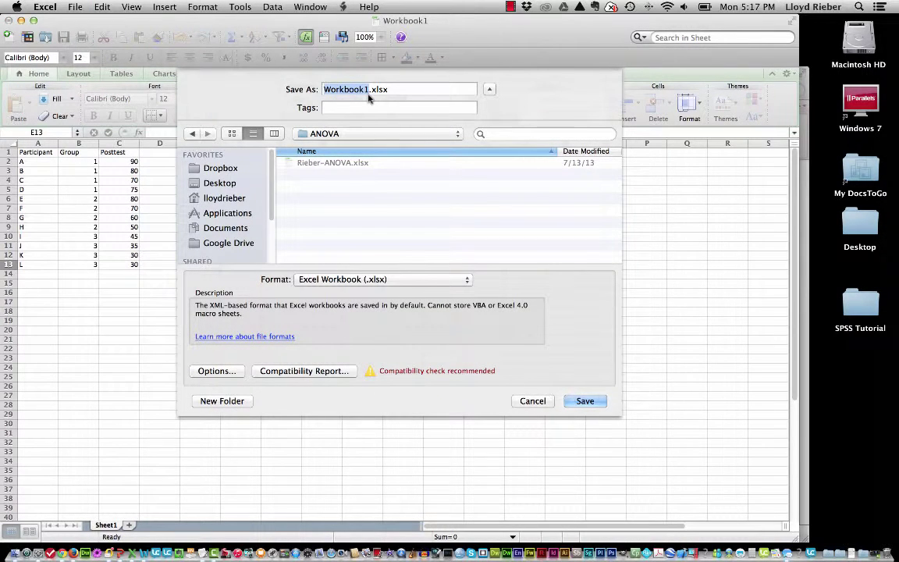
type("ANOVA-")
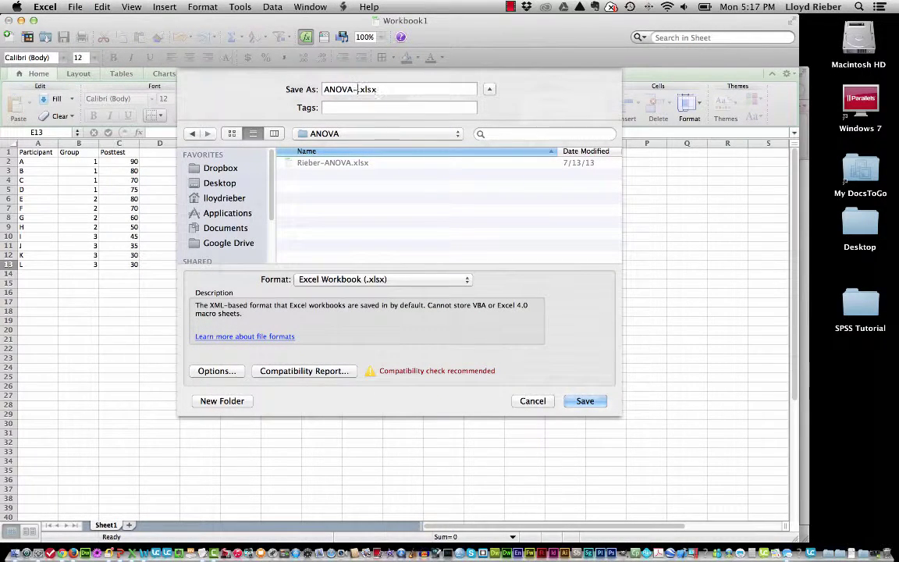
type("SPSS")
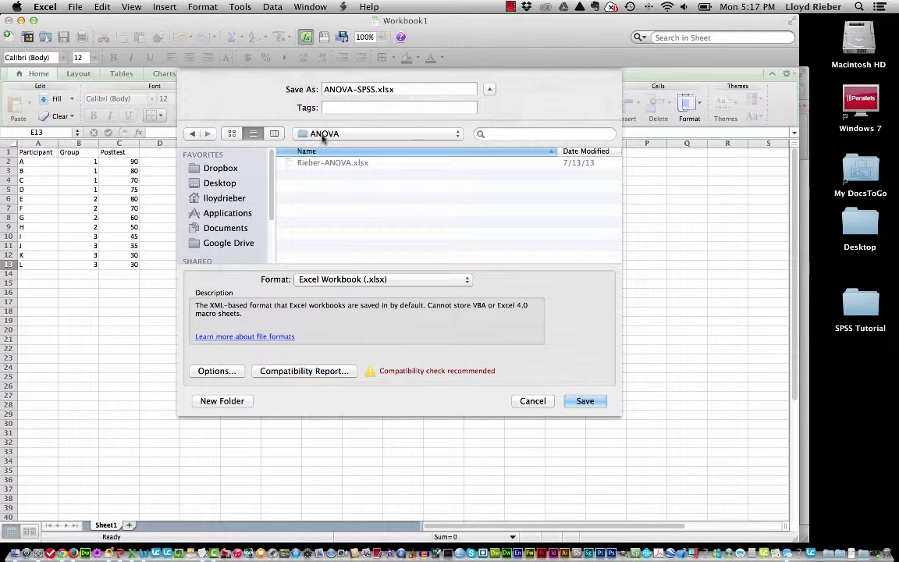
left_click(578, 401)
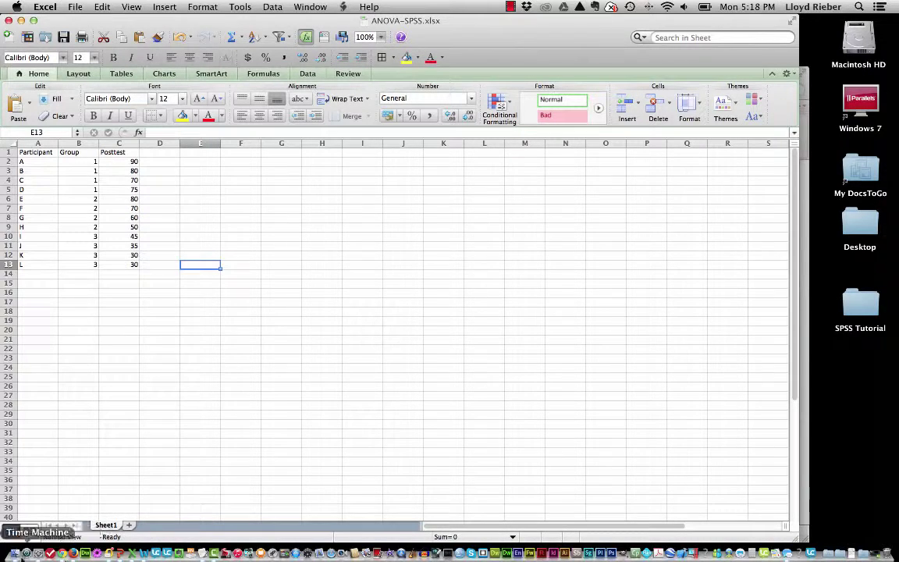
Step: Confirm ANOVA-SPSS.xlsx is in the ANOVA folder, then launch SPSS Statistics 22
left_click(15, 554)
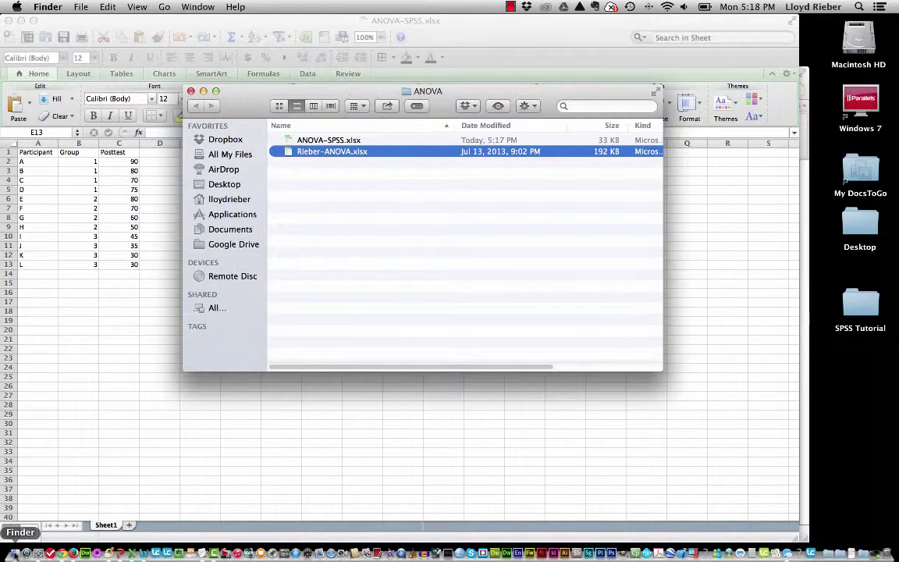
left_click(15, 554, "alt")
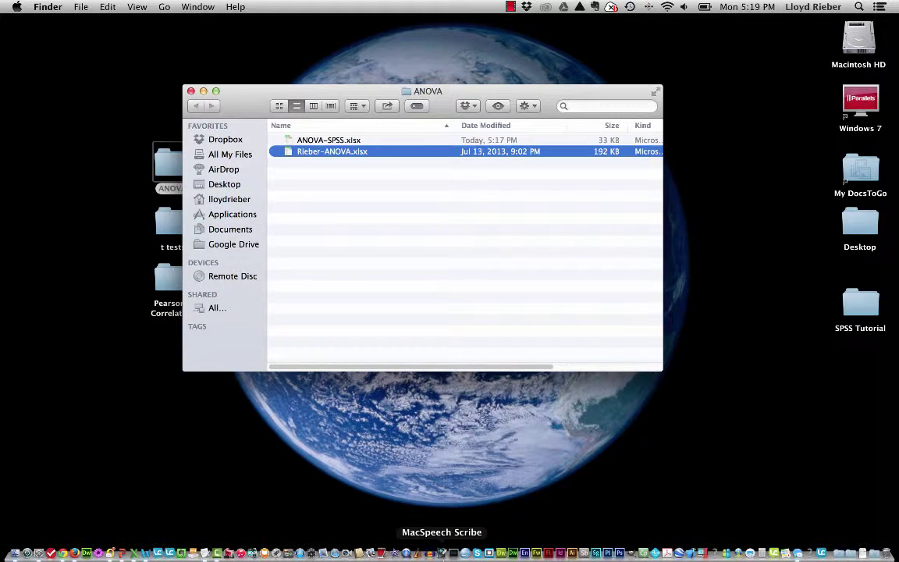
left_click(465, 553)
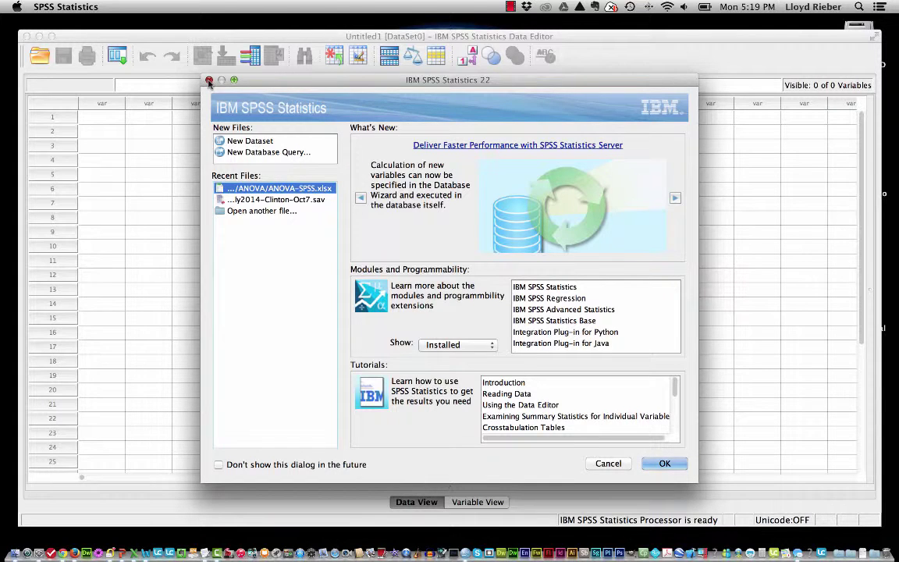
Step: Dismiss the SPSS welcome dialog and bring up the Open Data dialog
left_click(209, 80)
left_click_drag(180, 35, 171, 30)
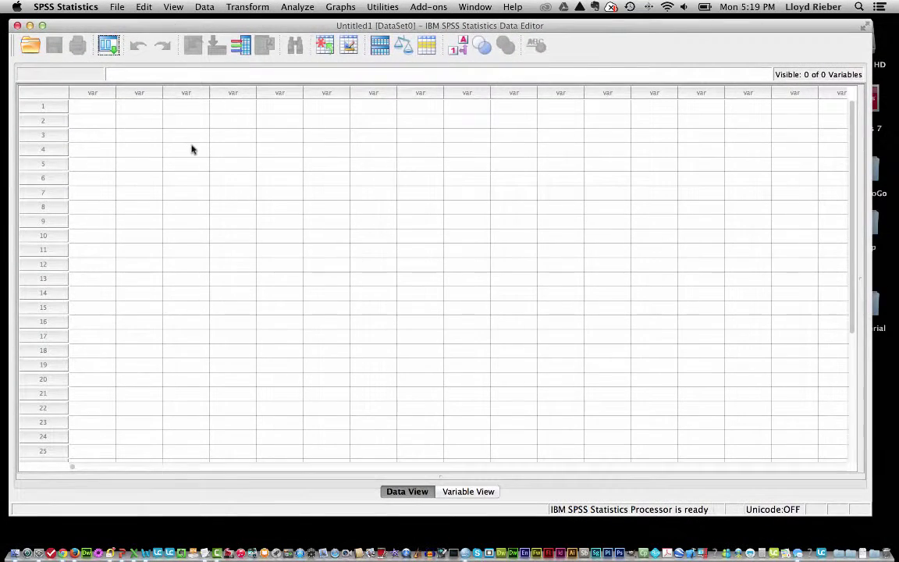
left_click(117, 8)
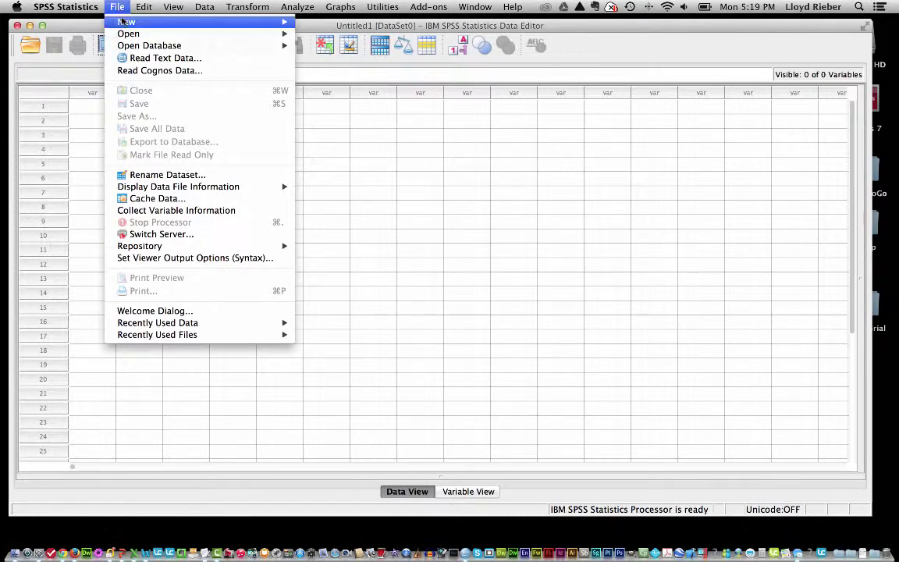
mouse_move(127, 37)
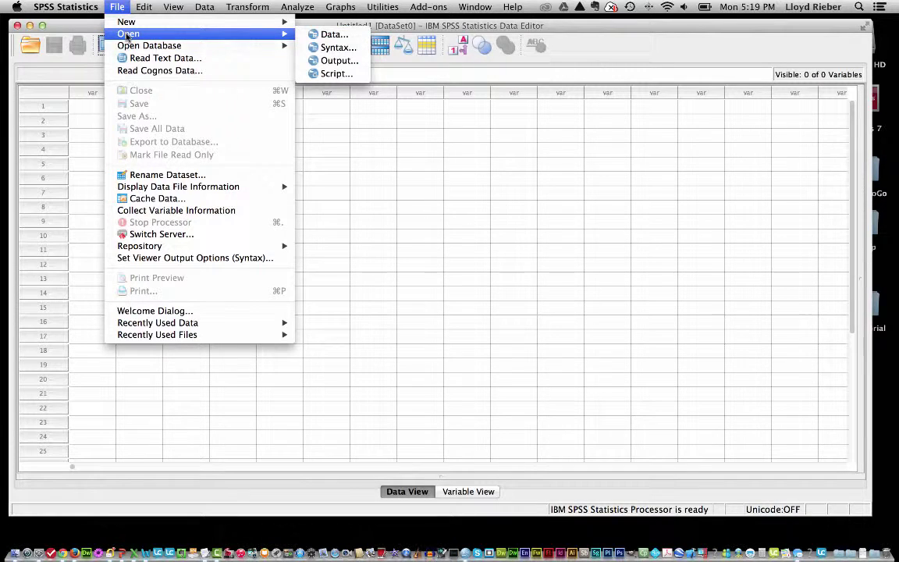
left_click(334, 37)
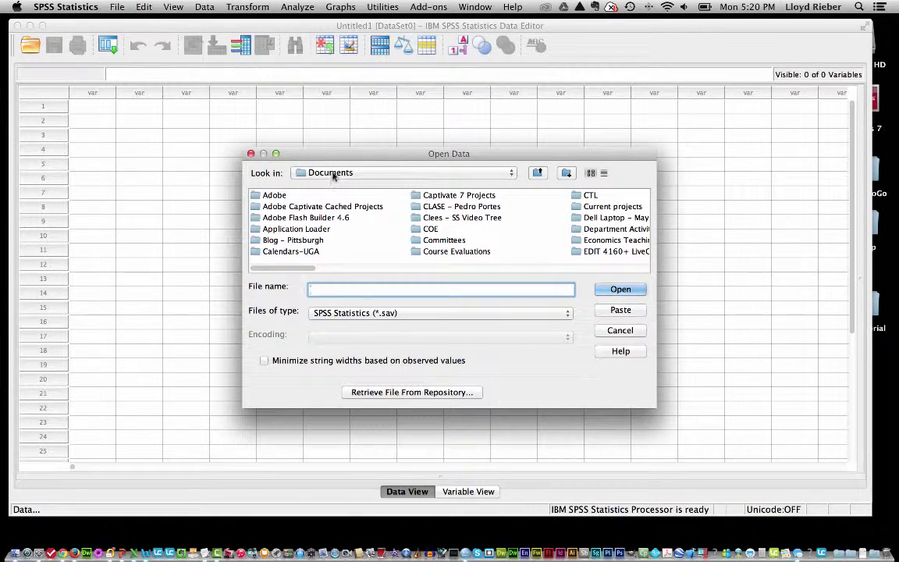
Step: Browse to Desktop > ANOVA and filter the list to Excel (*.xls, *.xlsx, *.xlsm) files
left_click(332, 174)
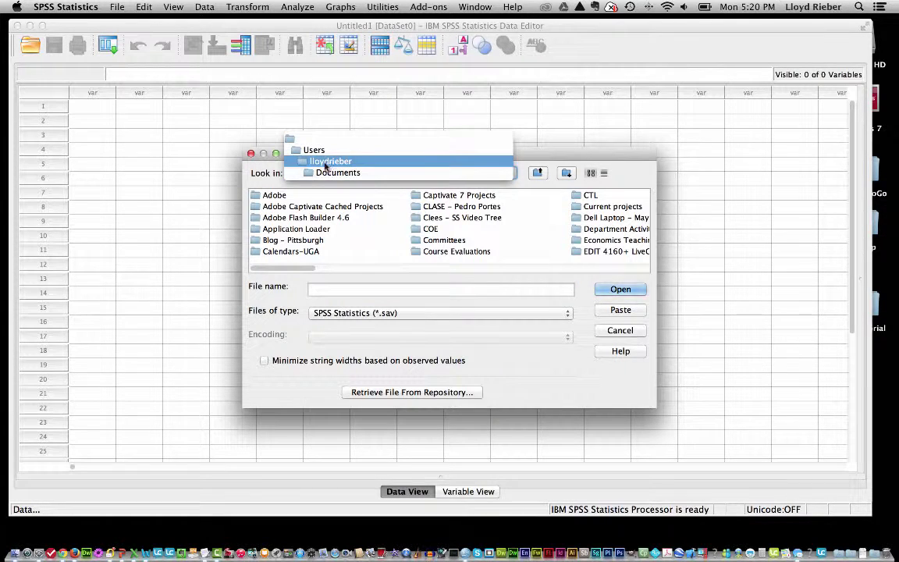
left_click(331, 161)
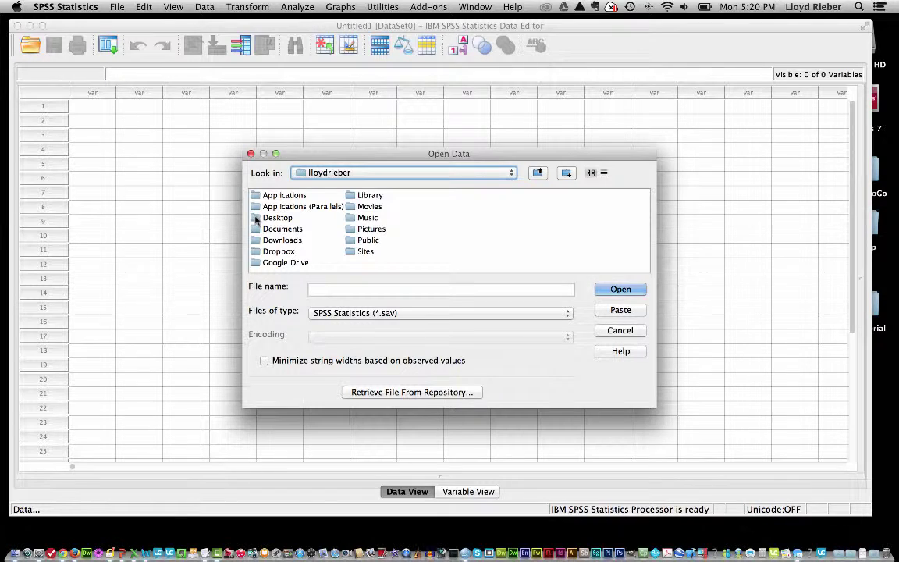
double_click(255, 219)
left_click(260, 217)
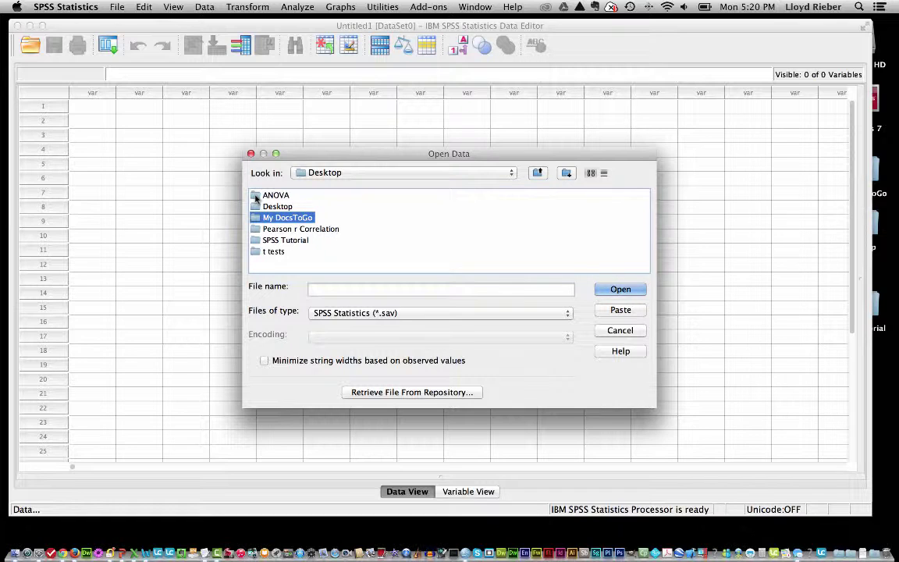
double_click(255, 197)
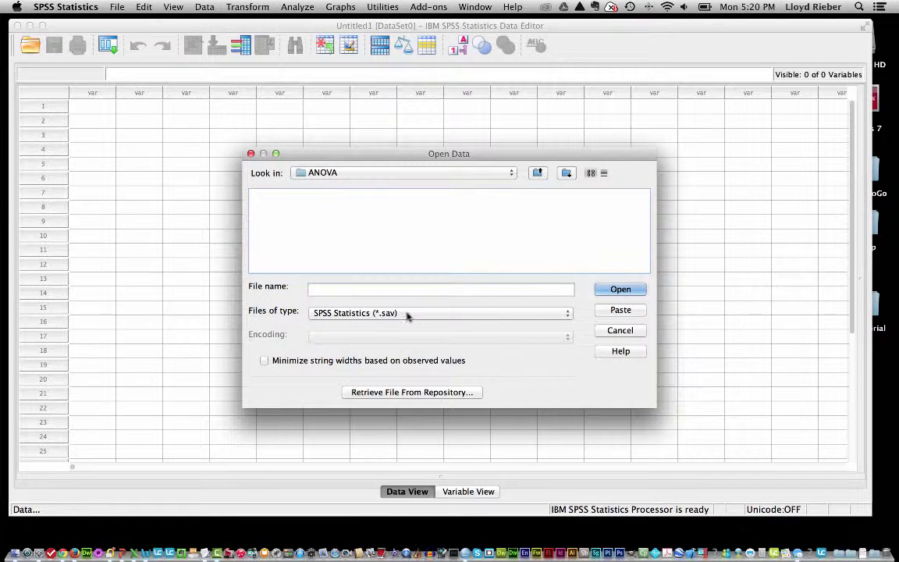
left_click(407, 316)
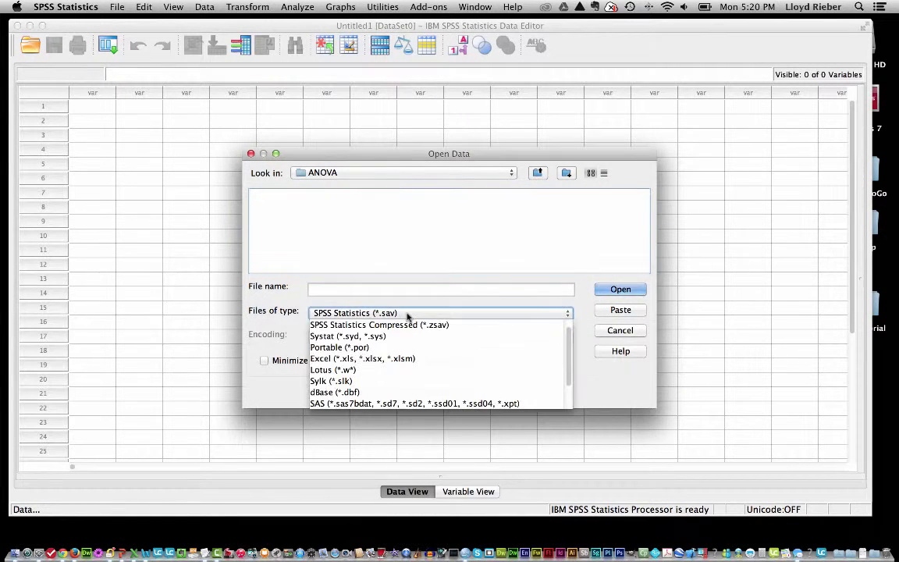
left_click(390, 361)
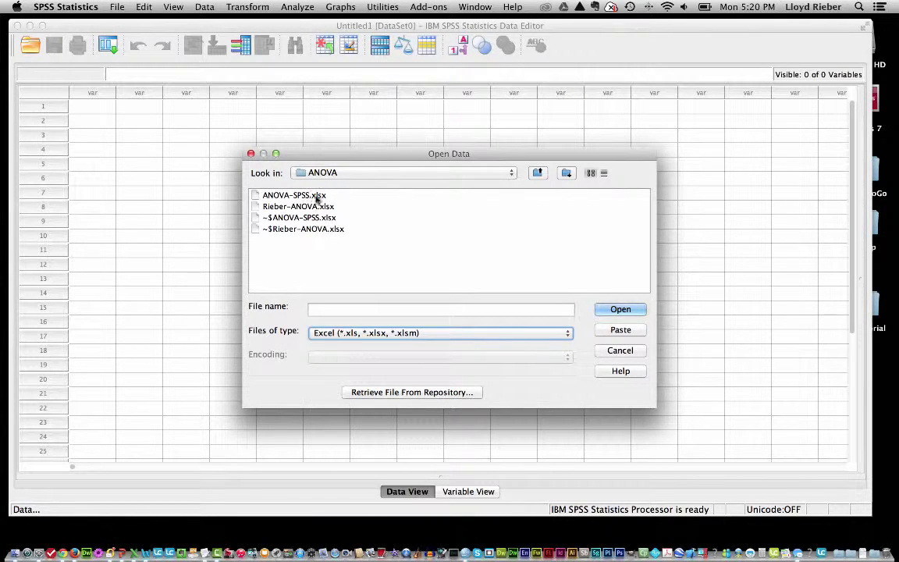
Step: Import ANOVA-SPSS.xlsx into the Data Editor and widen the Participant column
left_click(263, 195)
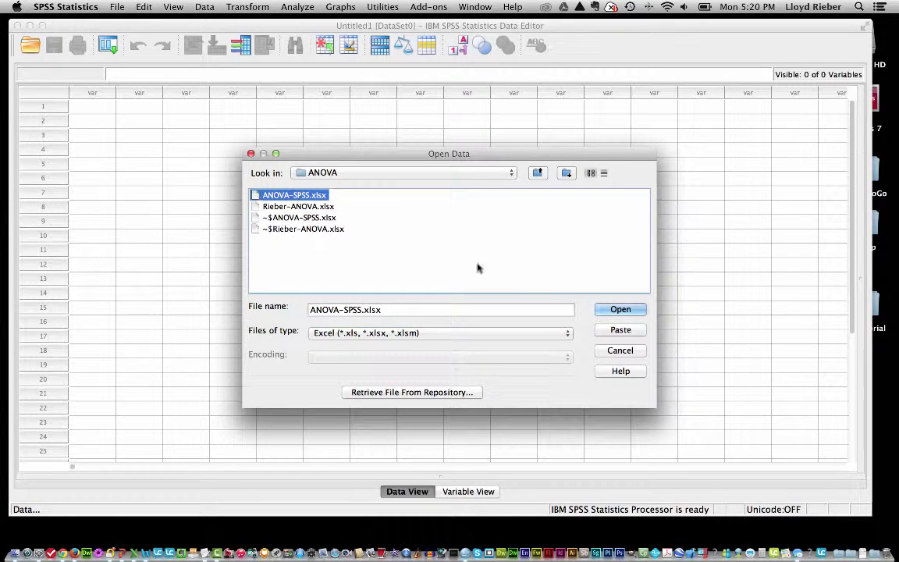
left_click(608, 309)
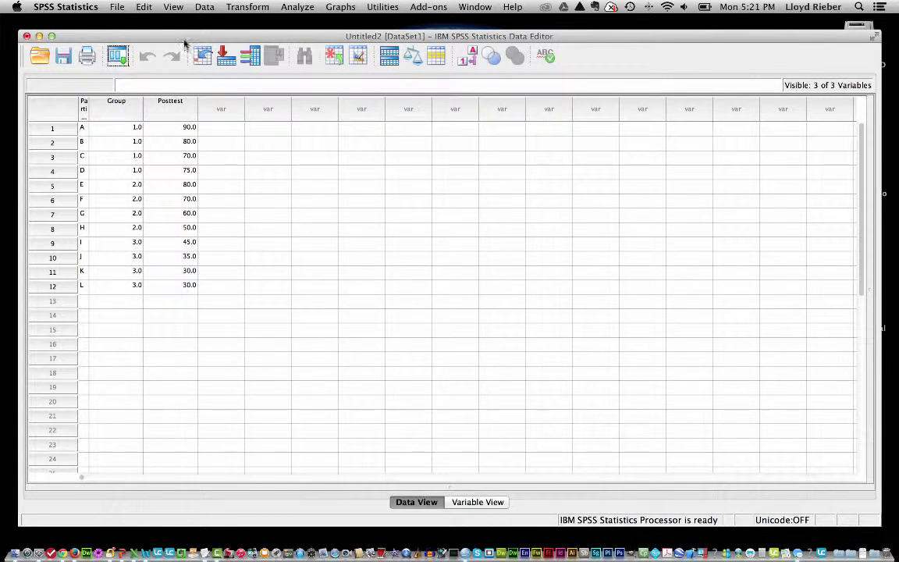
left_click_drag(184, 38, 170, 26)
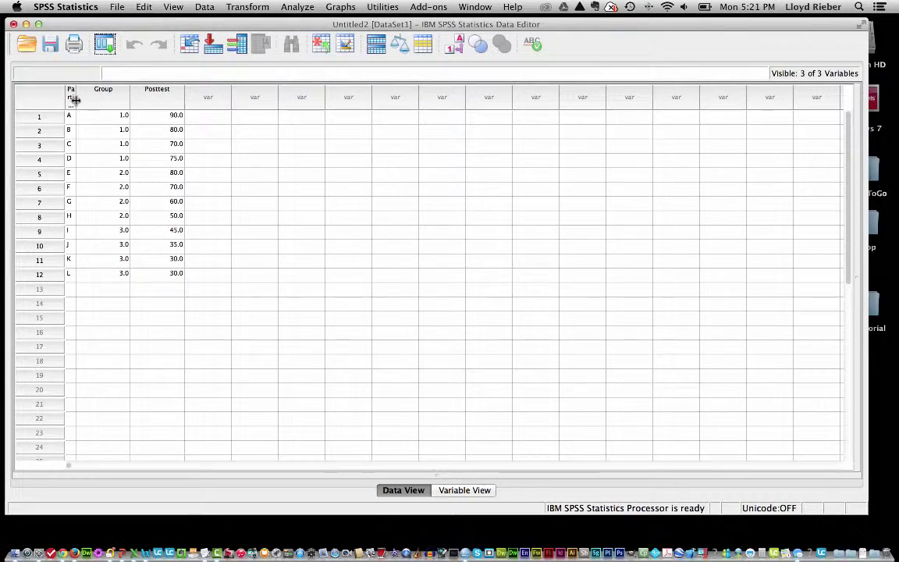
left_click_drag(75, 101, 106, 104)
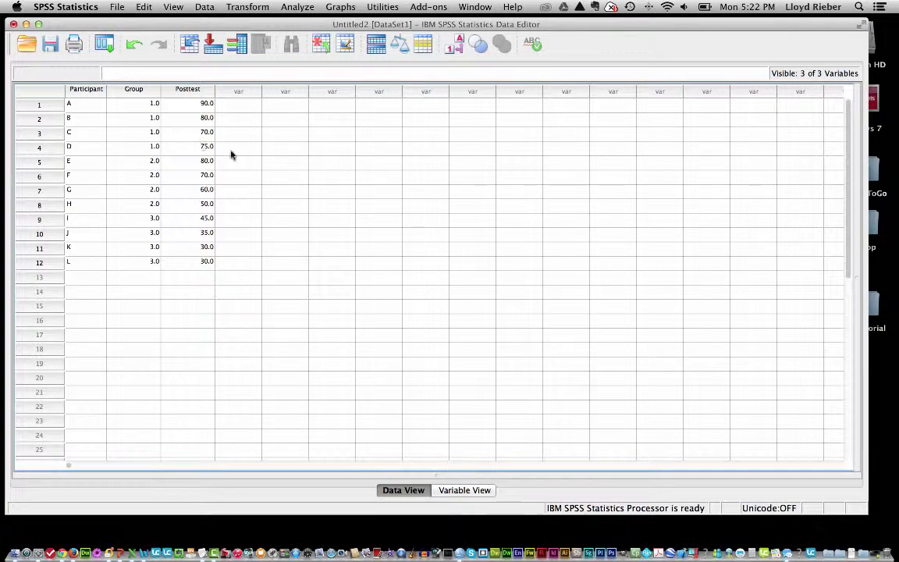
Step: Save the imported dataset in the ANOVA folder as 'ANOVA analysis'
left_click(118, 7)
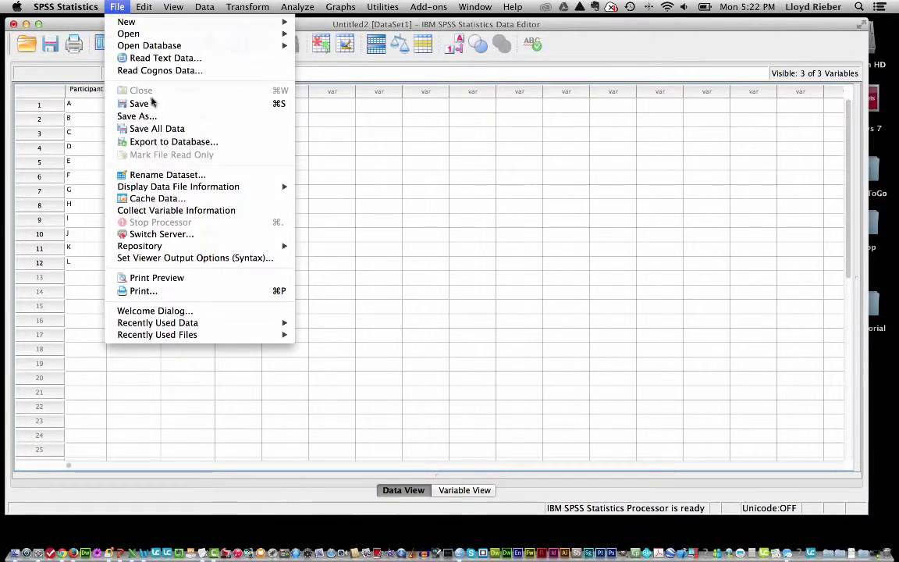
left_click(136, 116)
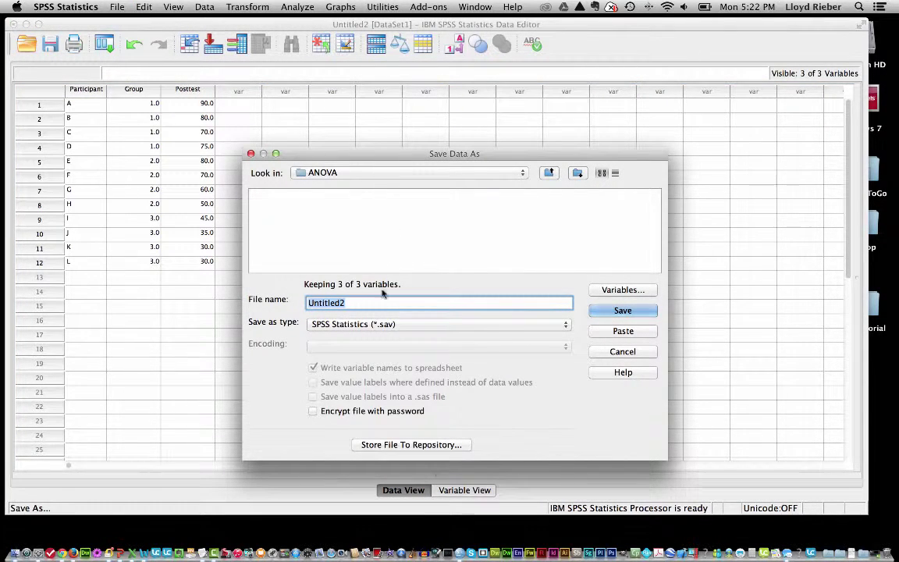
type("ANOVA")
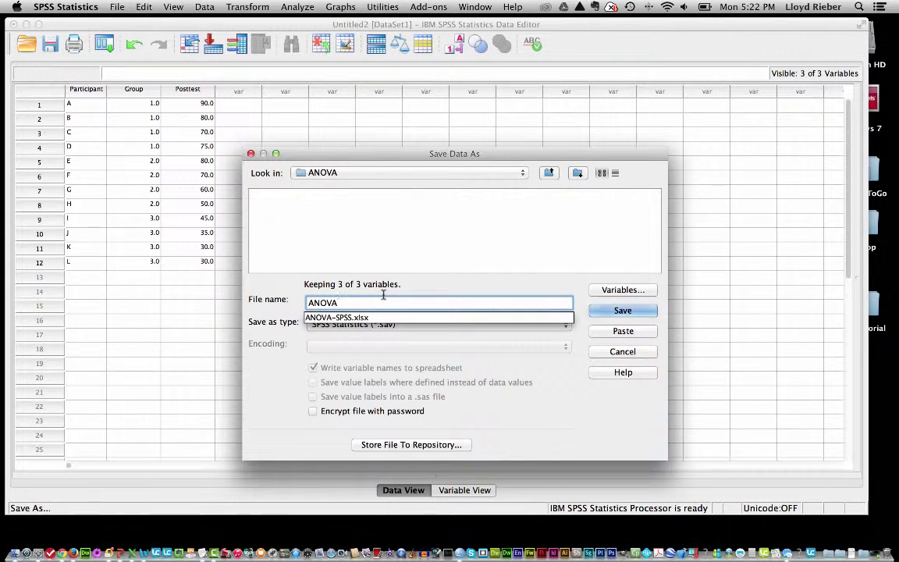
type(" analysis")
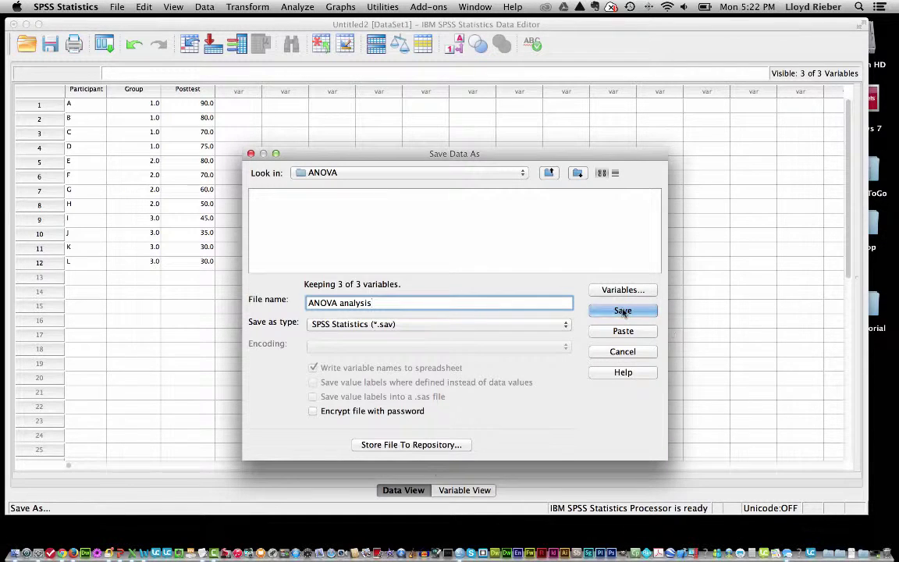
left_click(623, 311)
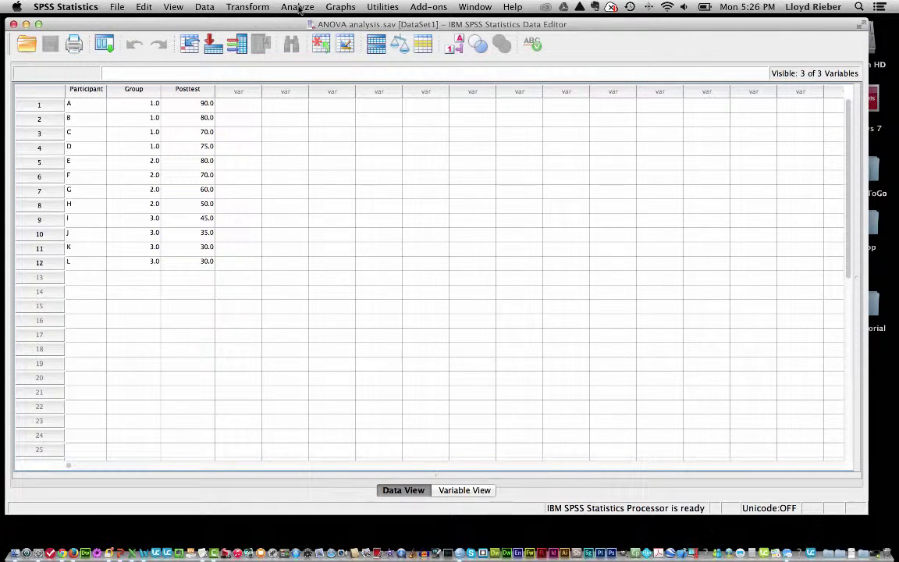
Step: Open Analyze > Compare Means > One-Way ANOVA for the imported data
left_click(299, 8)
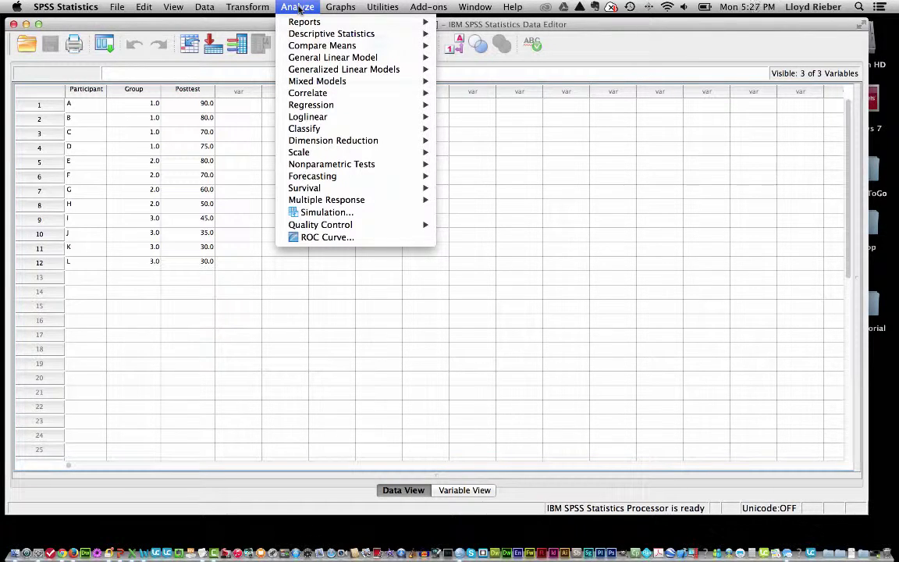
mouse_move(308, 48)
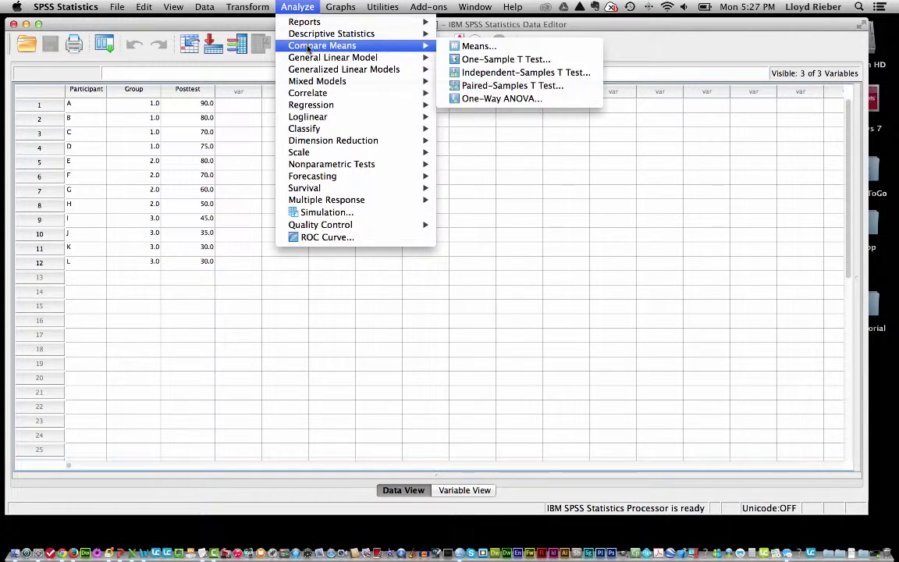
left_click(492, 100)
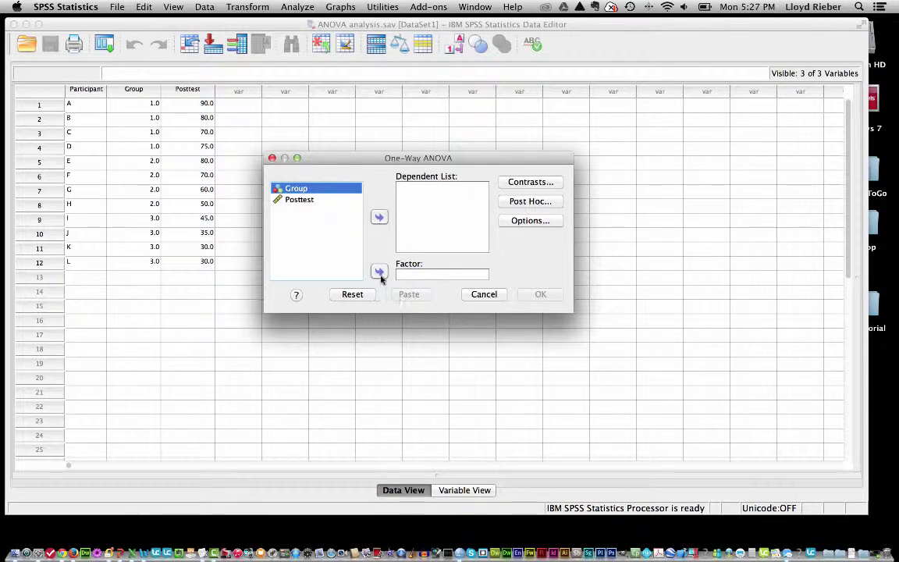
Step: Set Group as the factor and Posttest as the dependent variable
left_click(379, 272)
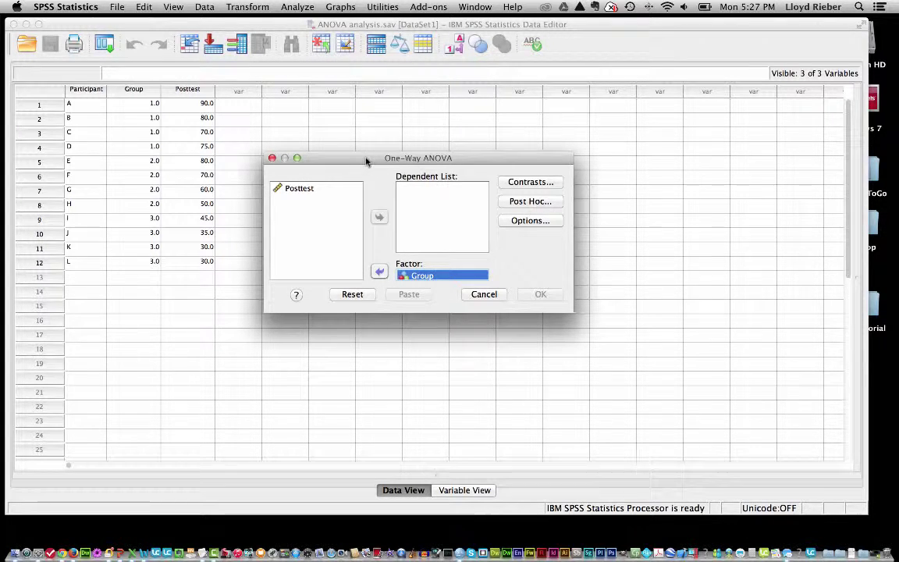
left_click(299, 190)
left_click(299, 190)
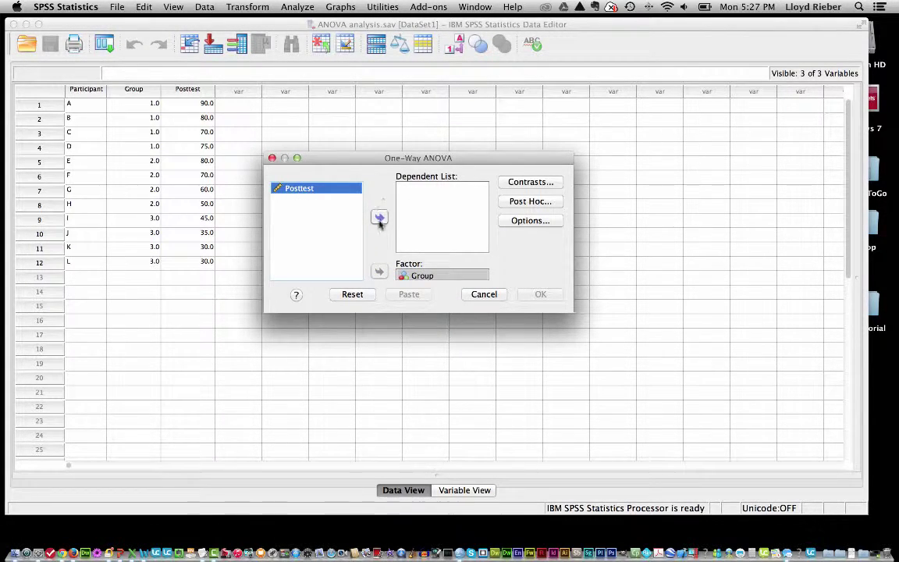
left_click(379, 217)
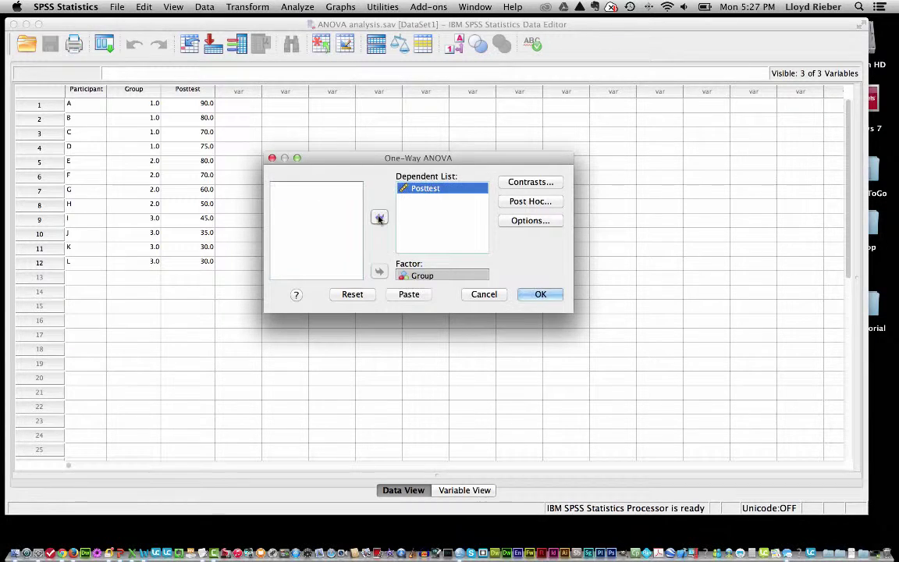
Step: Add Tukey post hoc comparisons and run the one-way ANOVA
left_click(528, 202)
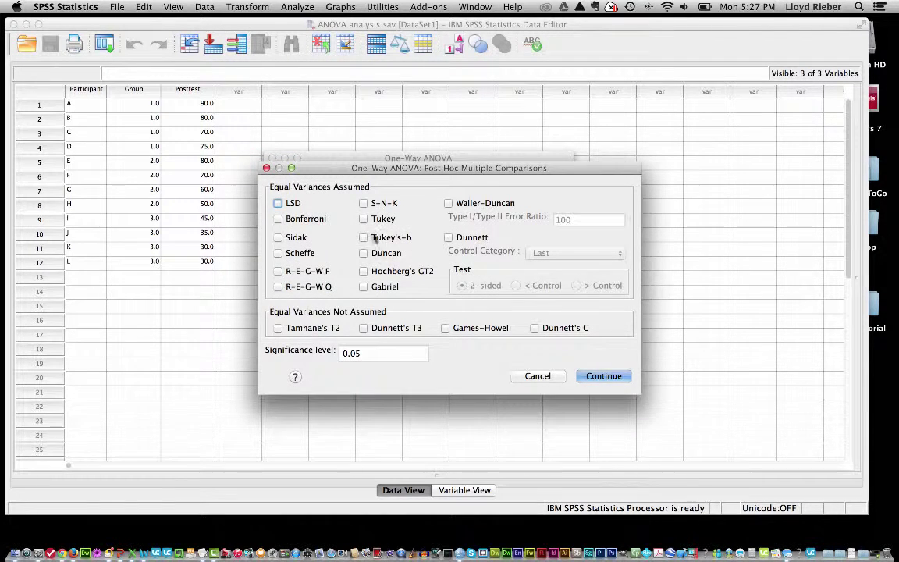
left_click(364, 219)
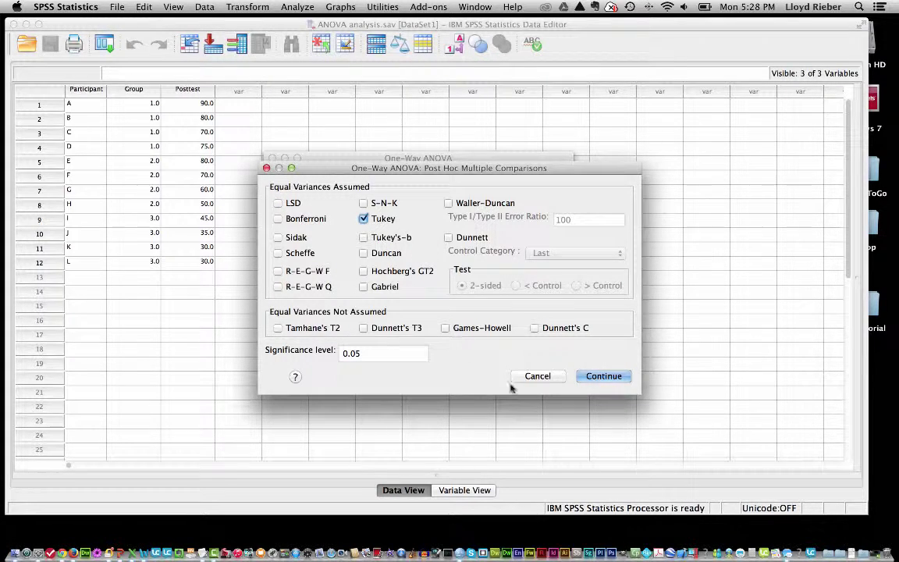
left_click(606, 377)
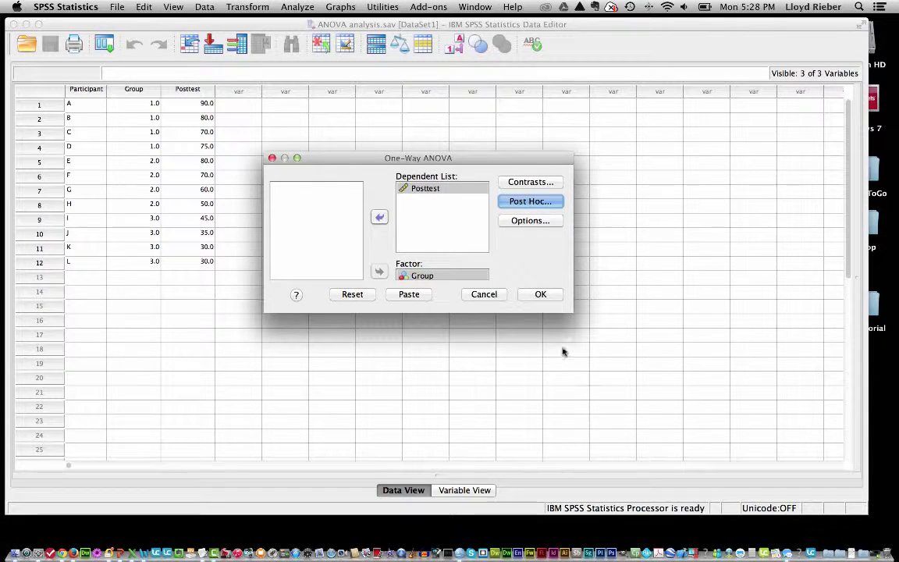
left_click(543, 298)
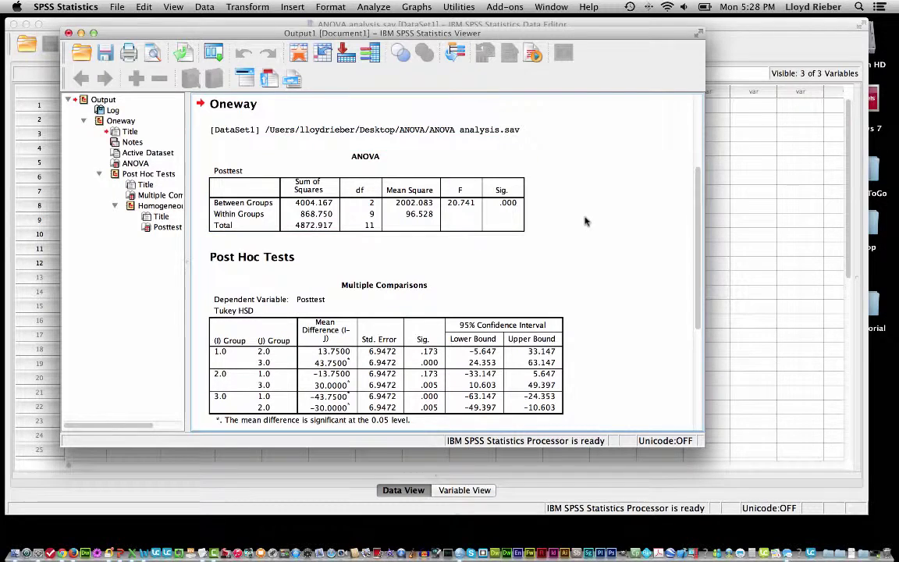
scroll(586, 220, "down", 3)
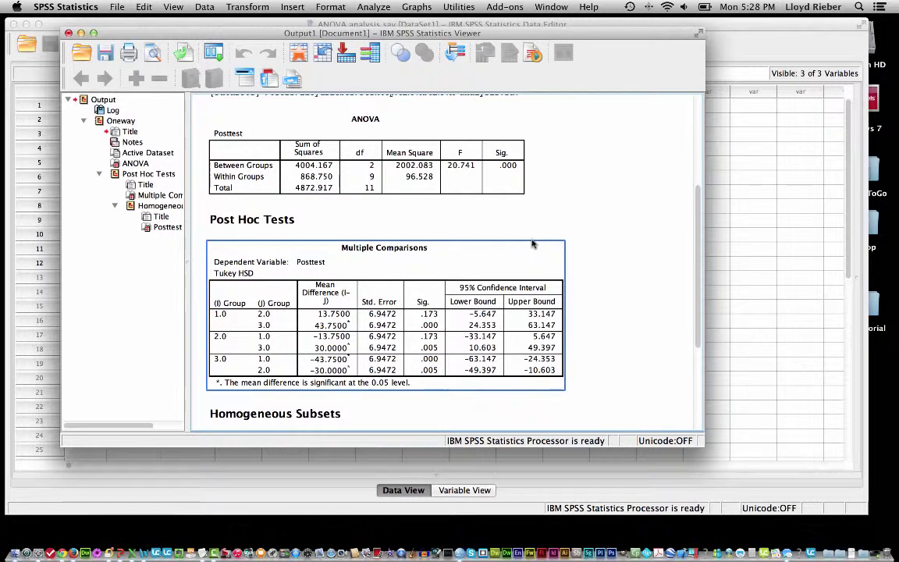
left_click_drag(570, 35, 760, 42)
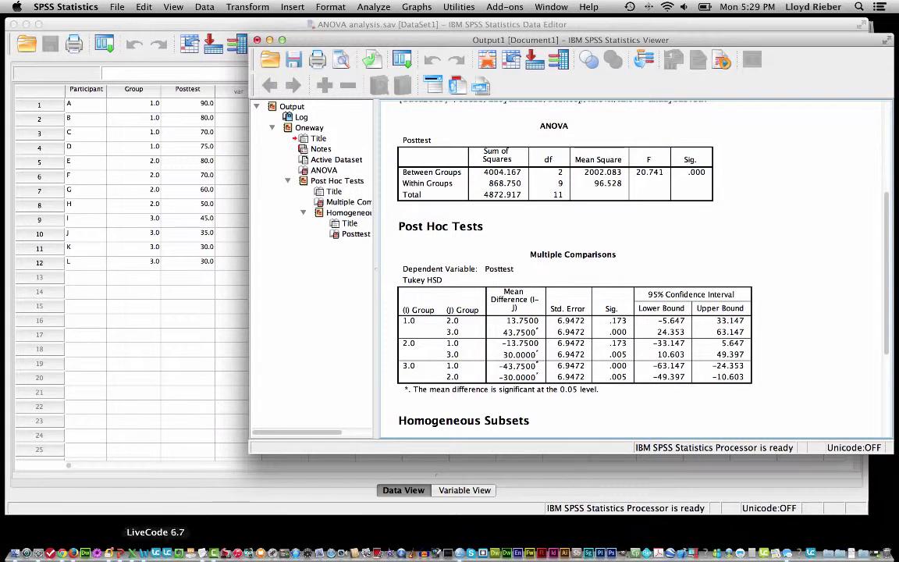
Step: Open the Rieber-ANOVA.xlsx workbook from the ANOVA folder in Excel
left_click(15, 554)
key("super+alt+h")
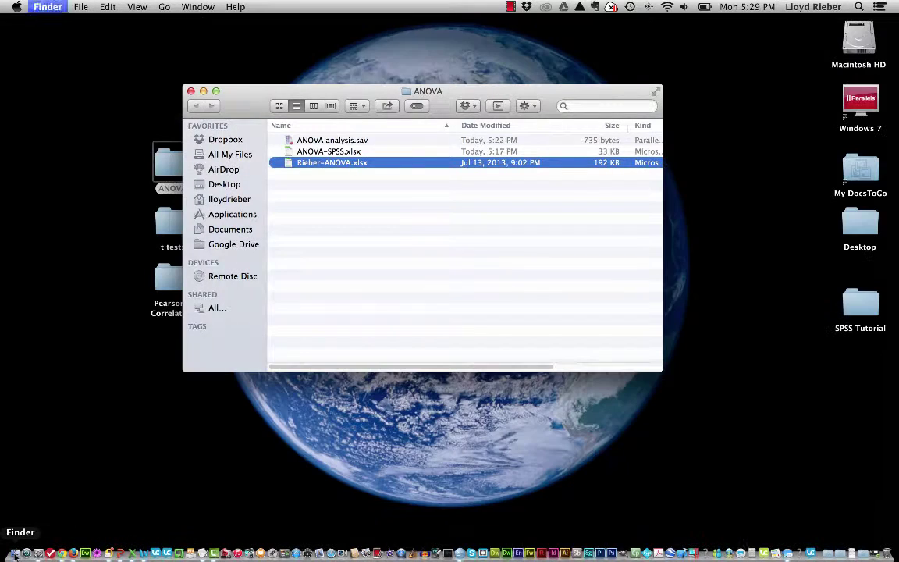
double_click(288, 164)
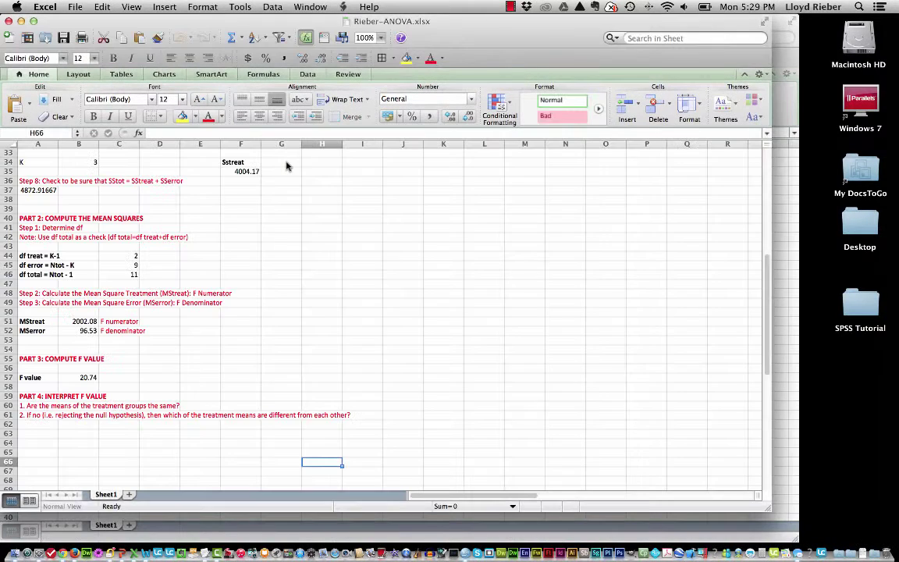
Step: Review the workbook's sums of squares and 20.74 F value, then go back to the SPSS output
scroll(367, 344, "up", 3)
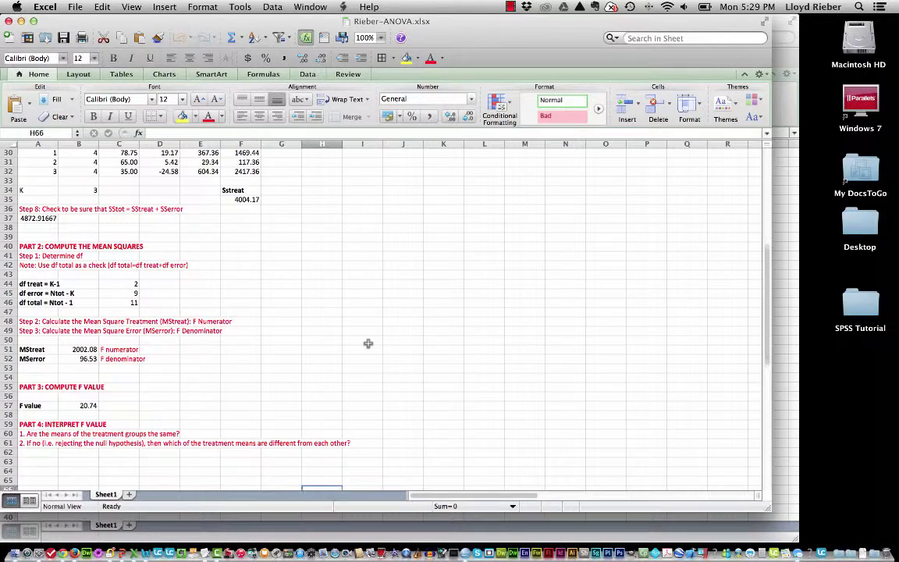
scroll(368, 345, "up", 3)
scroll(367, 345, "down", 3)
scroll(367, 344, "down", 4)
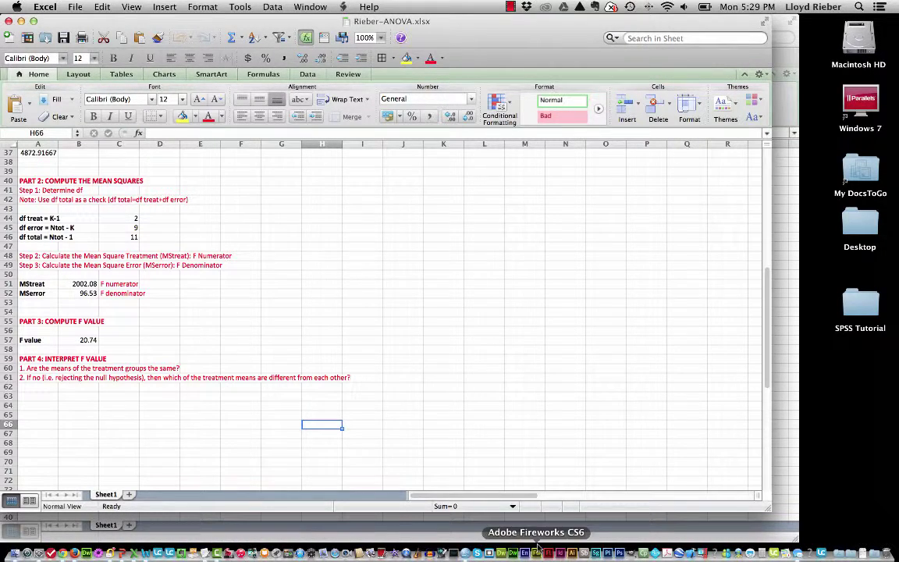
left_click(465, 554)
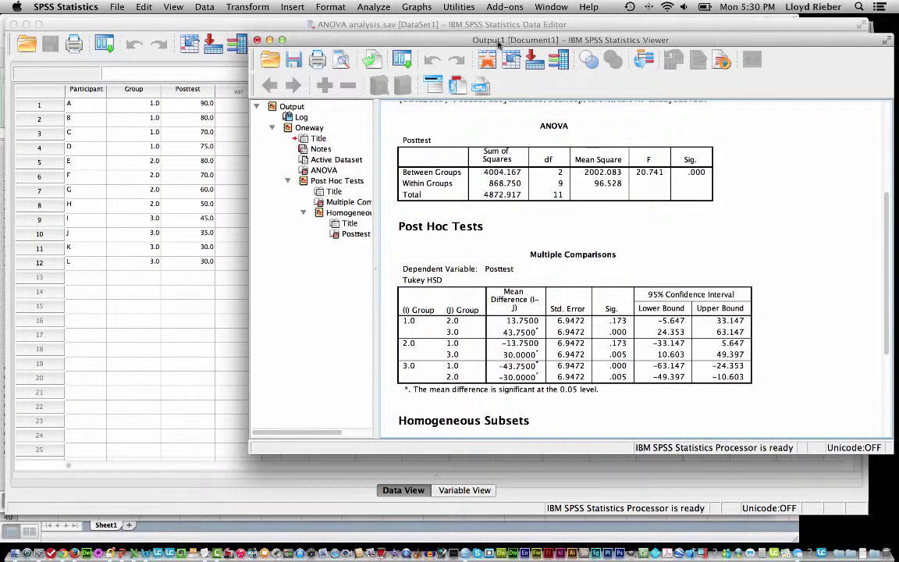
Step: Minimize the SPSS Data Editor so the Output Viewer shows over the Rieber-ANOVA.xlsx workbook
left_click_drag(499, 45, 500, 43)
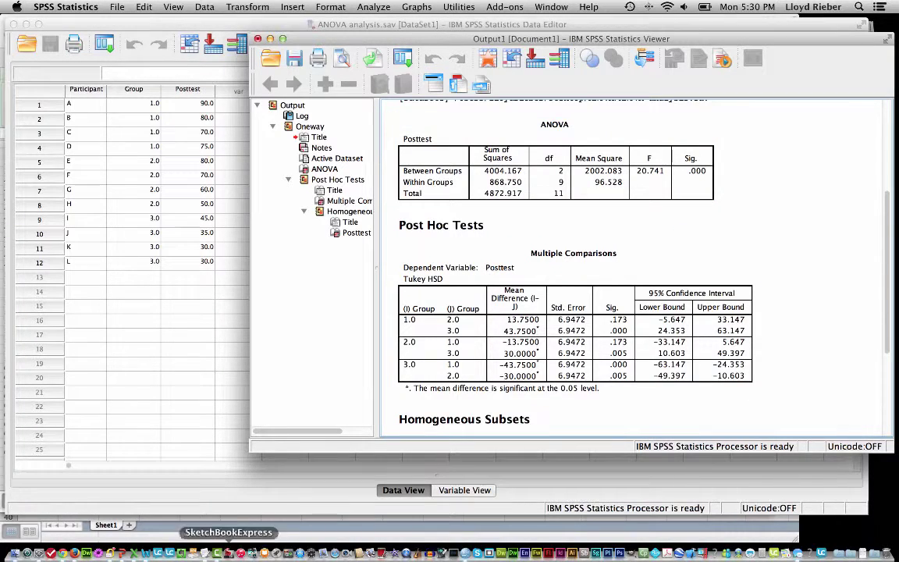
left_click(75, 24)
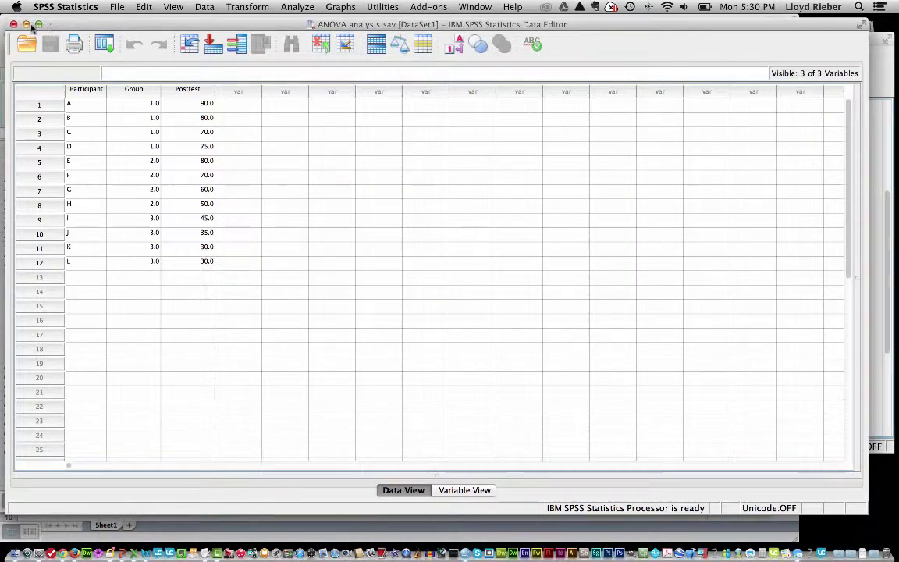
left_click(26, 29)
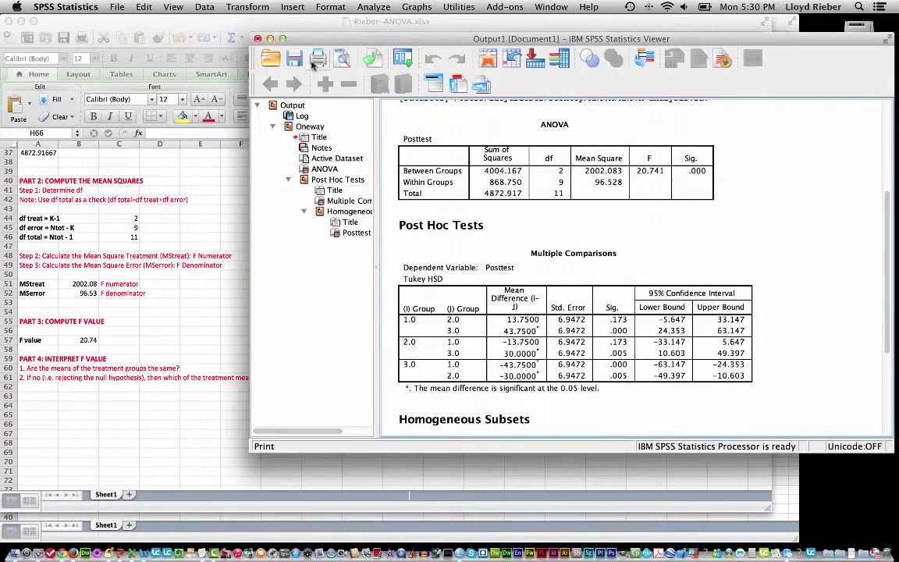
Step: Place the Excel workbook beside the SPSS output and check Sstreat in F35 and Sserror in E25
left_click_drag(327, 41, 461, 42)
left_click(242, 223)
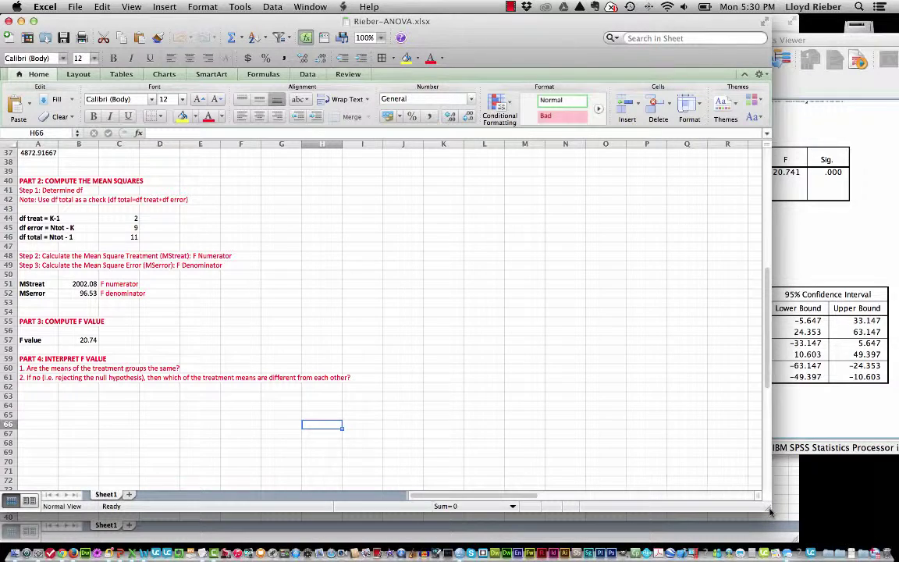
left_click_drag(769, 511, 474, 505)
left_click_drag(474, 360, 476, 281)
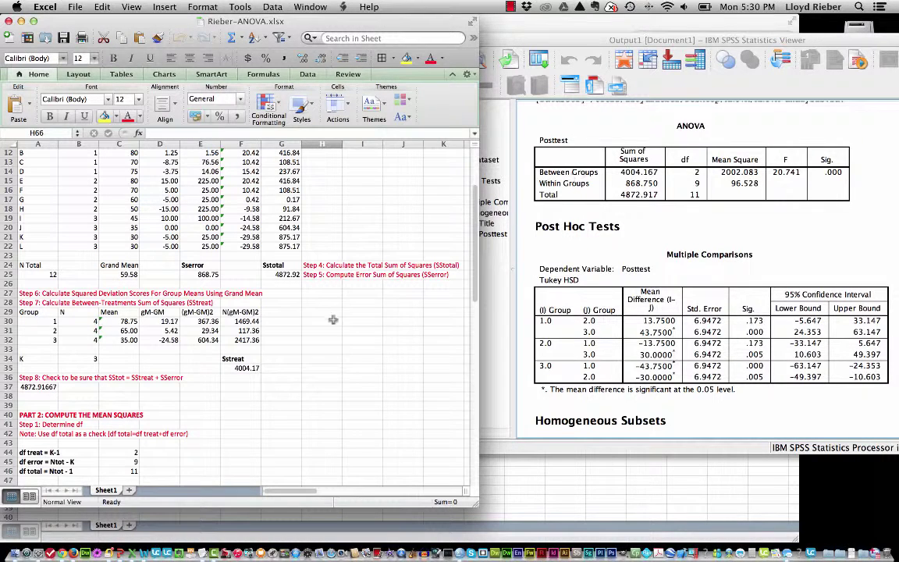
left_click(242, 370)
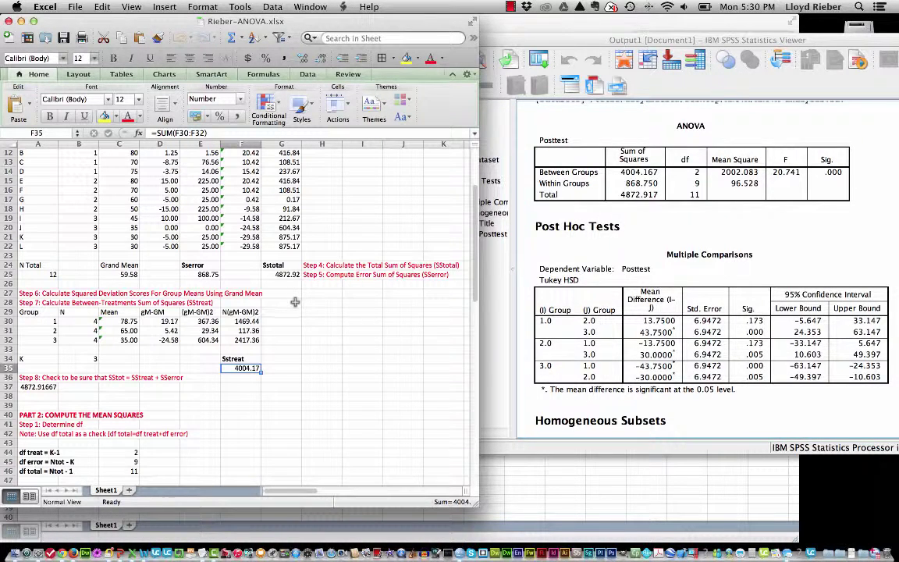
mouse_move(474, 273)
left_mouse_down()
mouse_move(472, 246)
mouse_move(476, 265)
left_mouse_up()
left_click(201, 292)
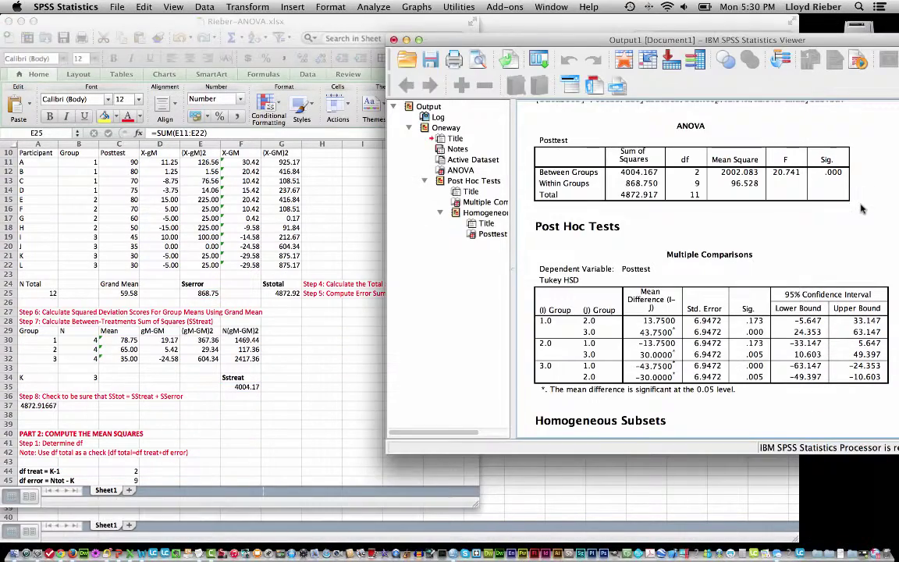
Step: Scroll the SPSS output to compare its ANOVA table against those hand-calculated values
left_click(862, 210)
scroll(281, 360, "down", 2)
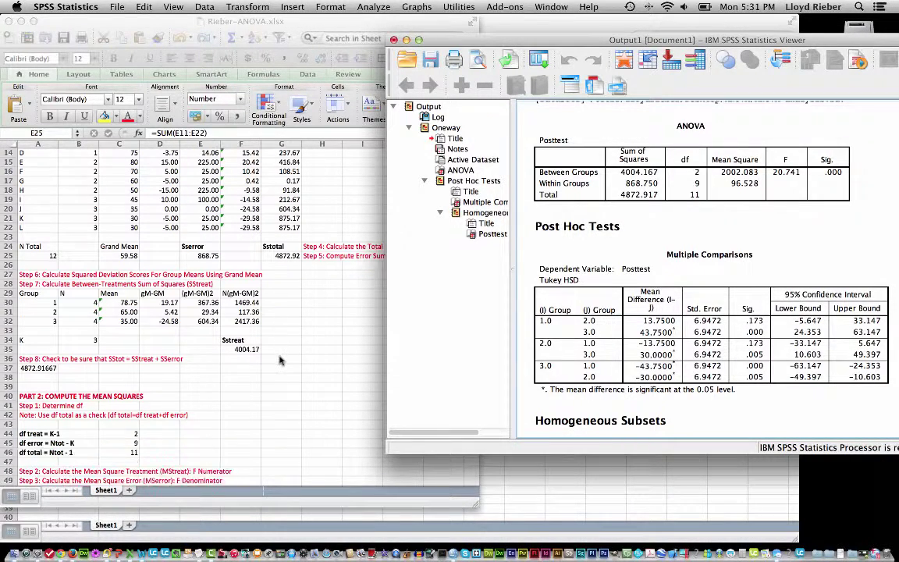
scroll(281, 360, "down", 2)
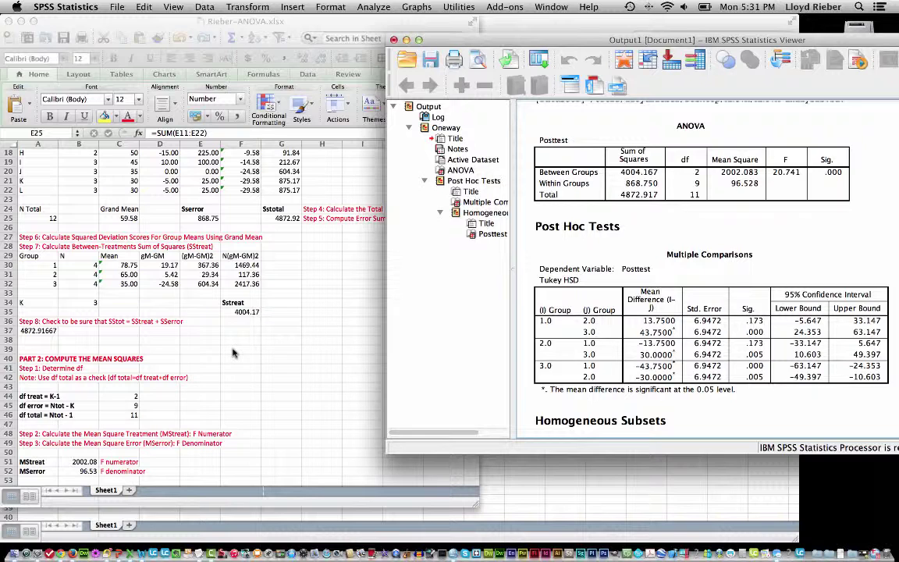
scroll(232, 352, "down", 5)
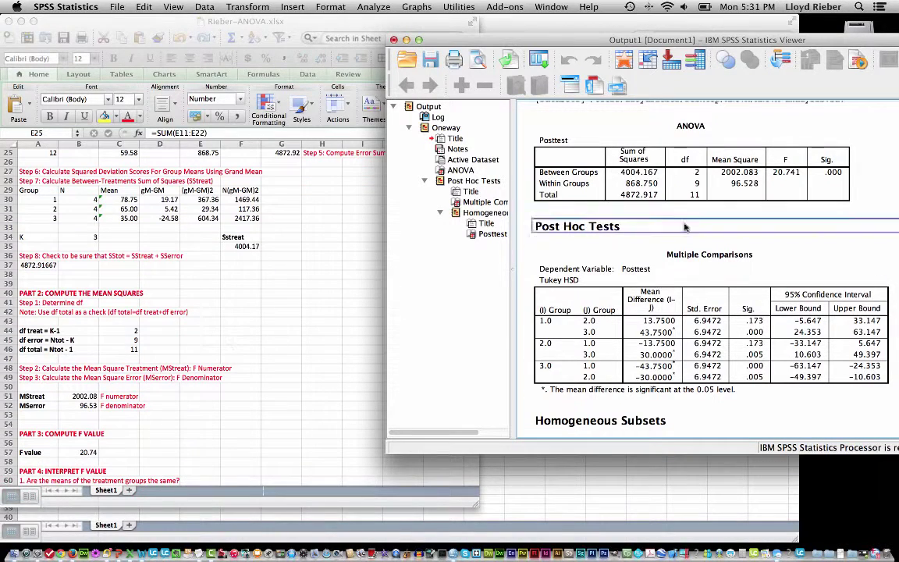
left_click(734, 161)
left_click(726, 214)
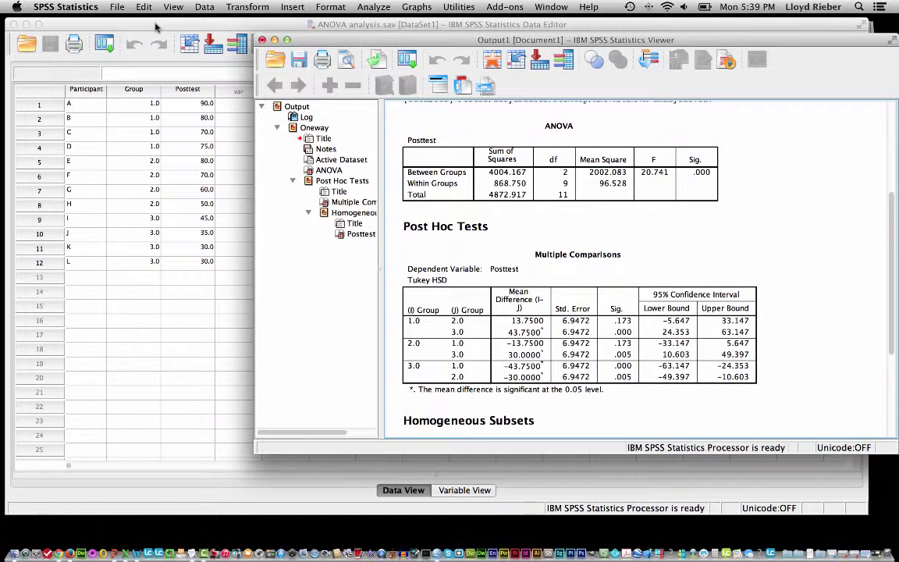
Step: Open Analyze > Compare Means > One-Way ANOVA, still set with Posttest dependent and Group factor
left_click(155, 27)
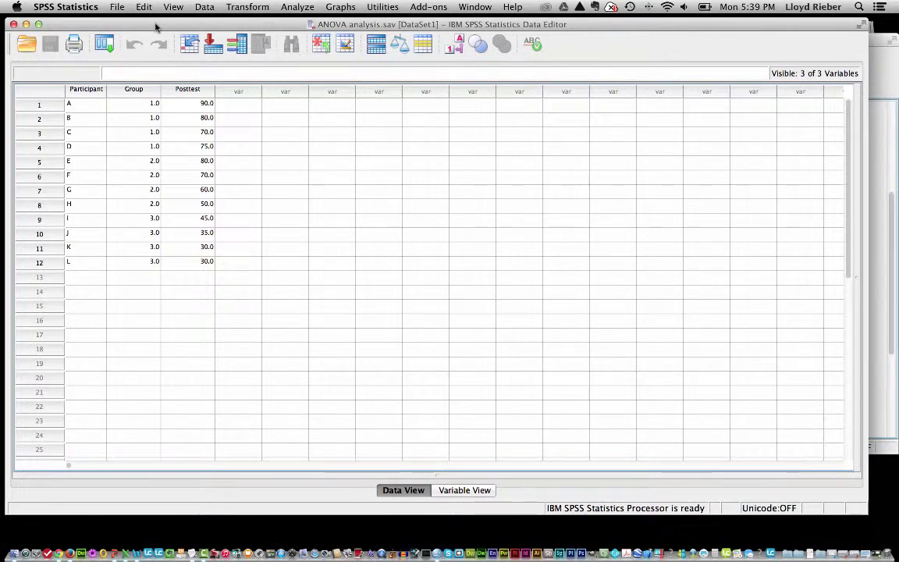
left_click(305, 8)
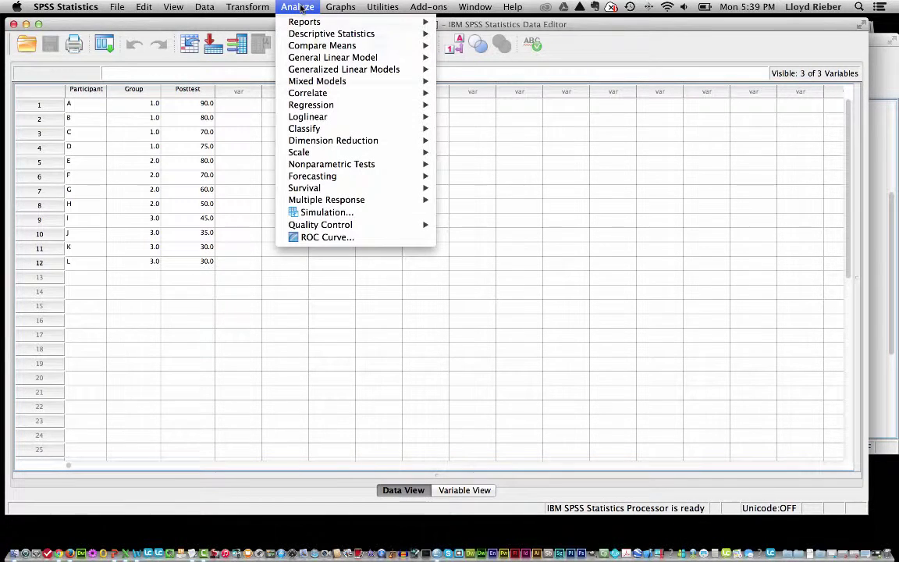
mouse_move(305, 47)
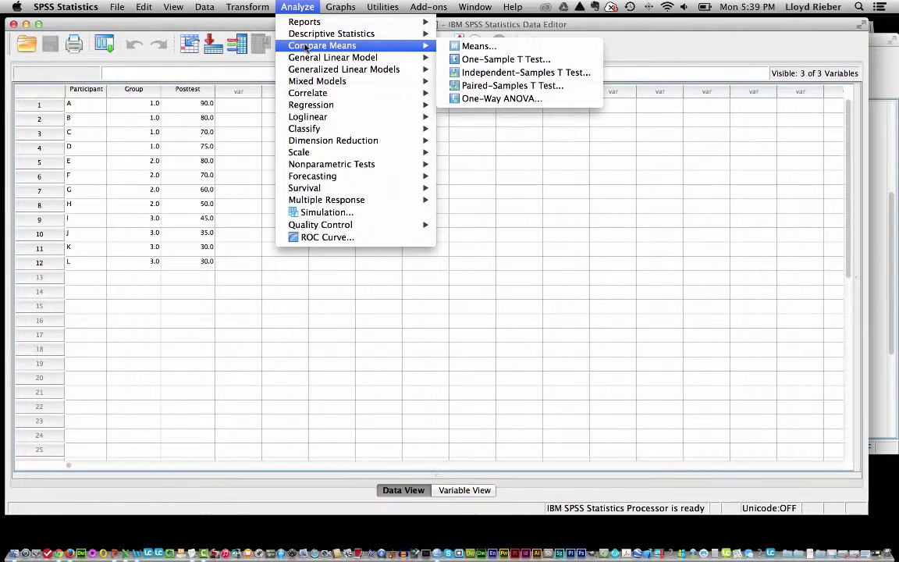
left_click(503, 100)
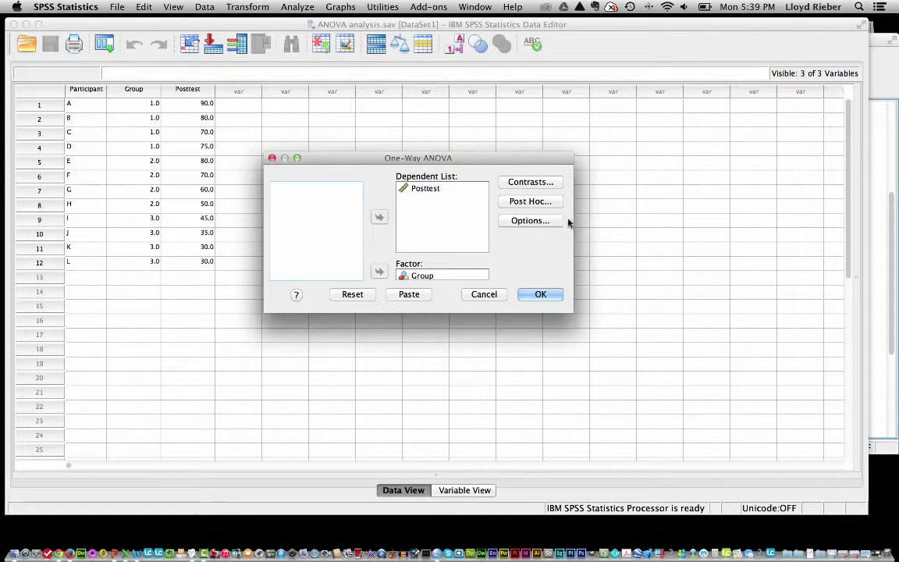
Step: Keep the Tukey post hoc test, enable Descriptive statistics in Options, and run the one-way ANOVA
left_click(532, 202)
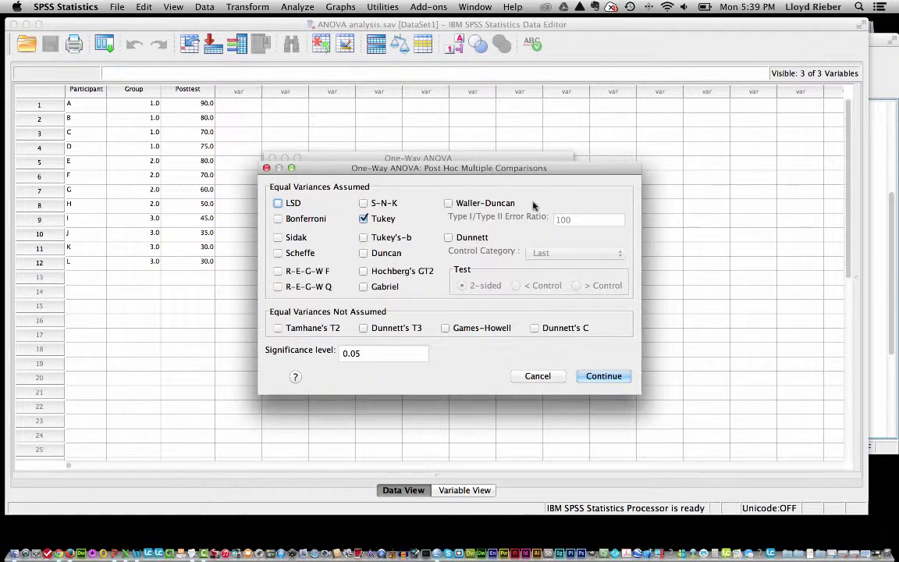
left_click(608, 378)
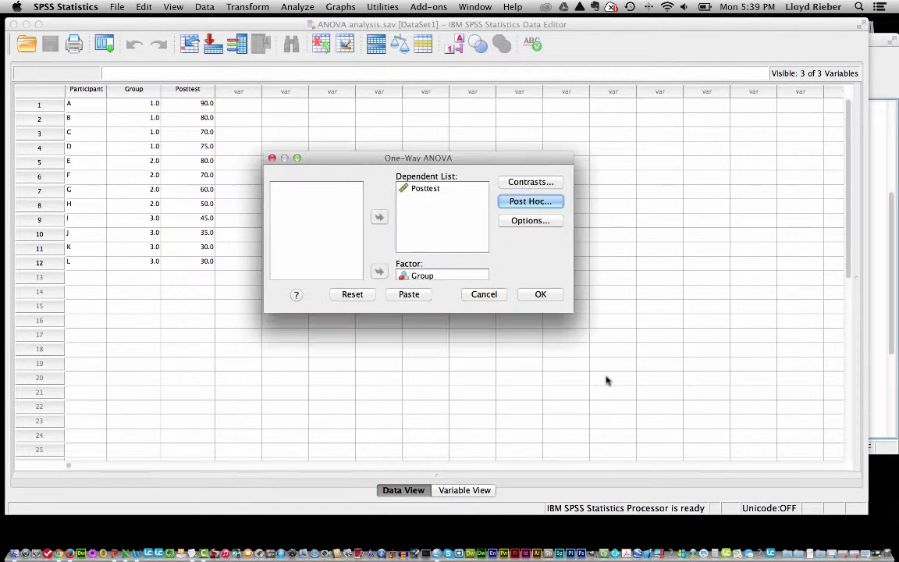
left_click(533, 223)
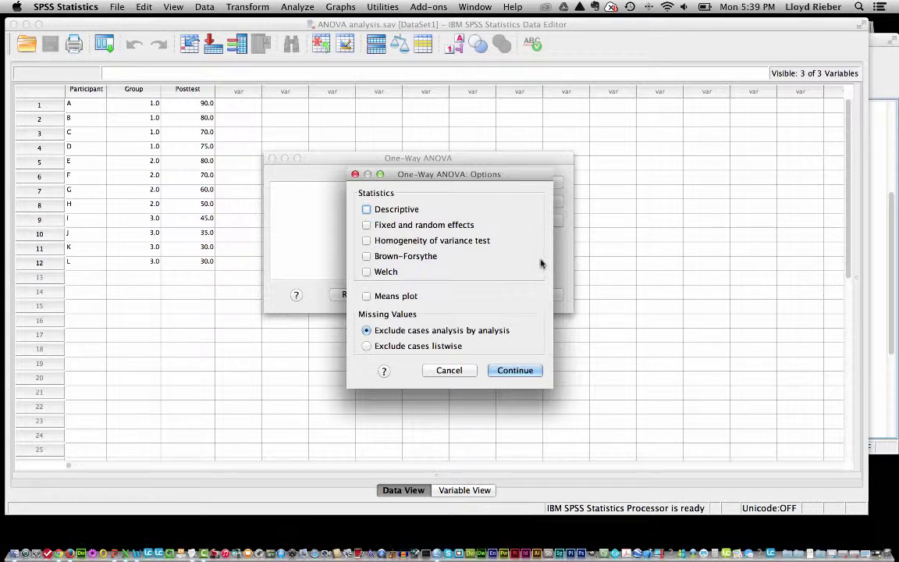
left_click(366, 210)
left_click(367, 210)
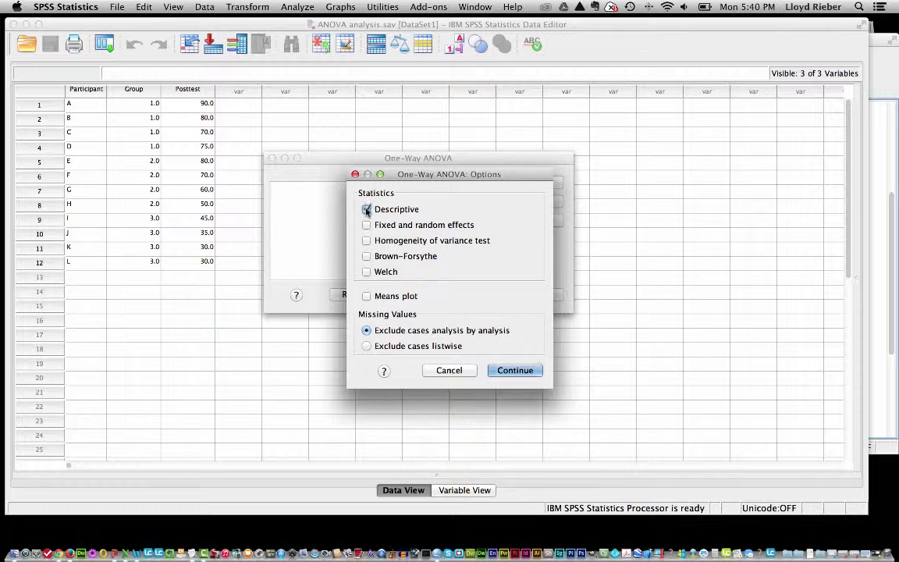
left_click(515, 371)
left_click(542, 294)
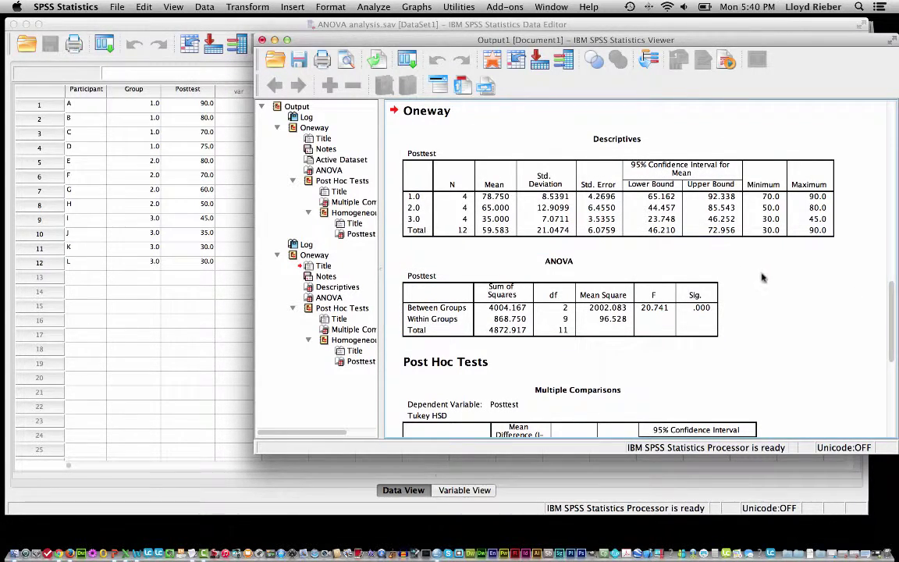
left_click(626, 203)
left_click(557, 321)
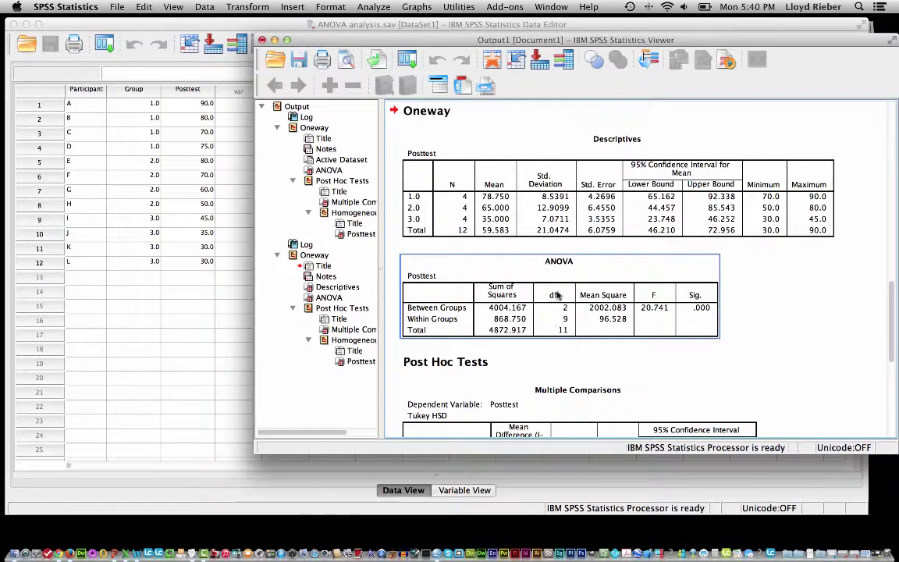
left_click(509, 205)
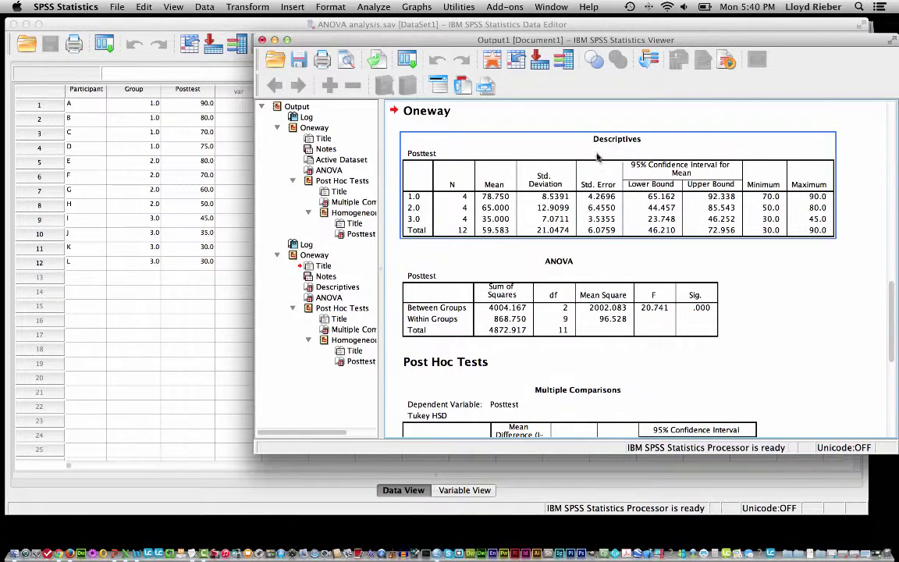
left_click(644, 274)
left_click(805, 297)
left_click_drag(890, 301, 892, 339)
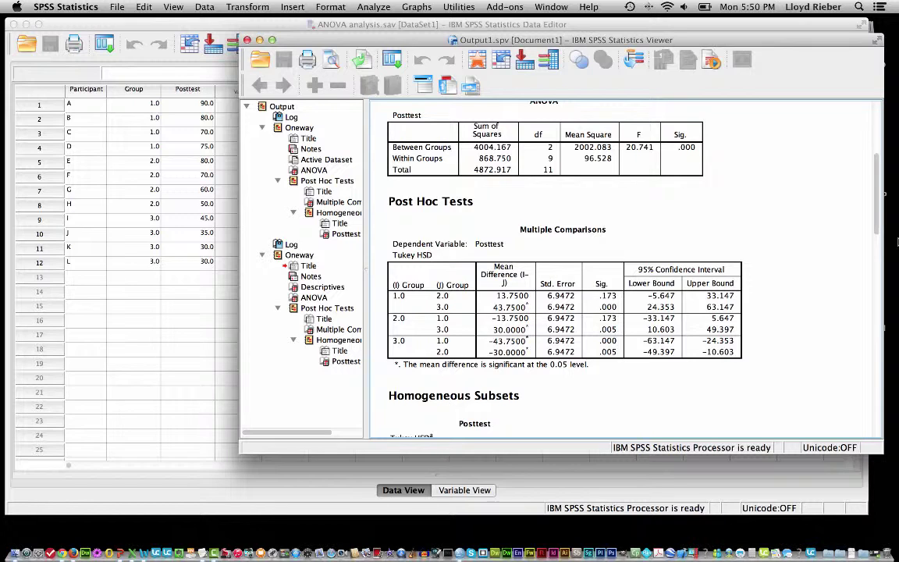
left_click(669, 281)
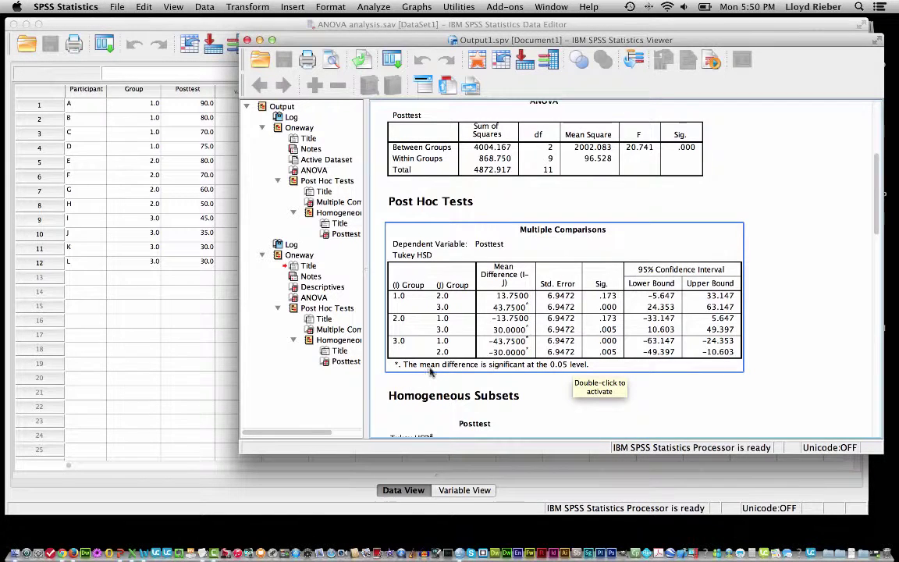
left_click(555, 380)
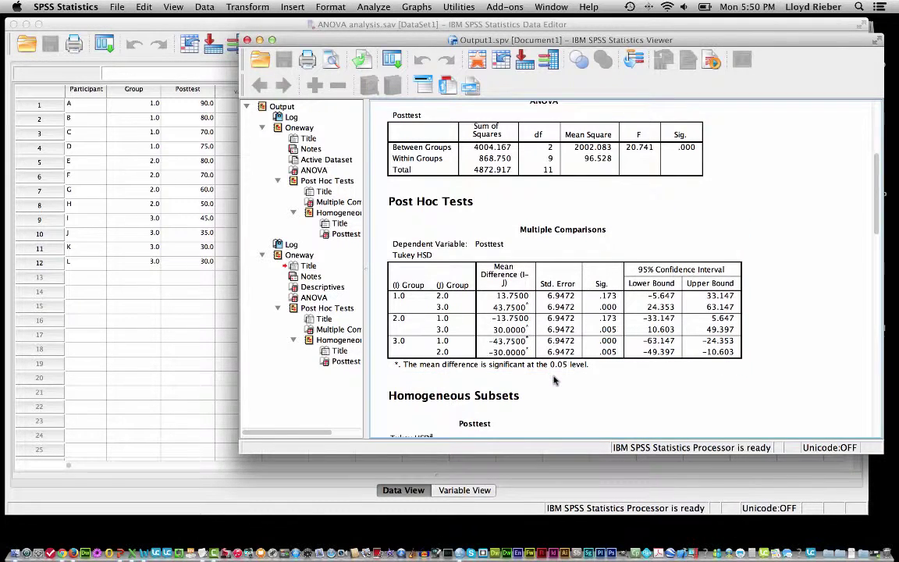
left_click(400, 301)
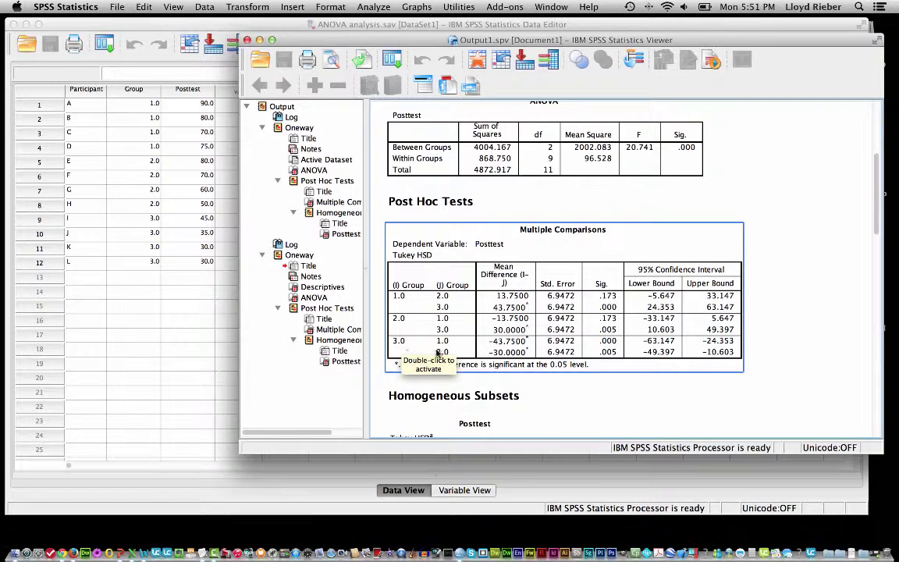
left_click(495, 397)
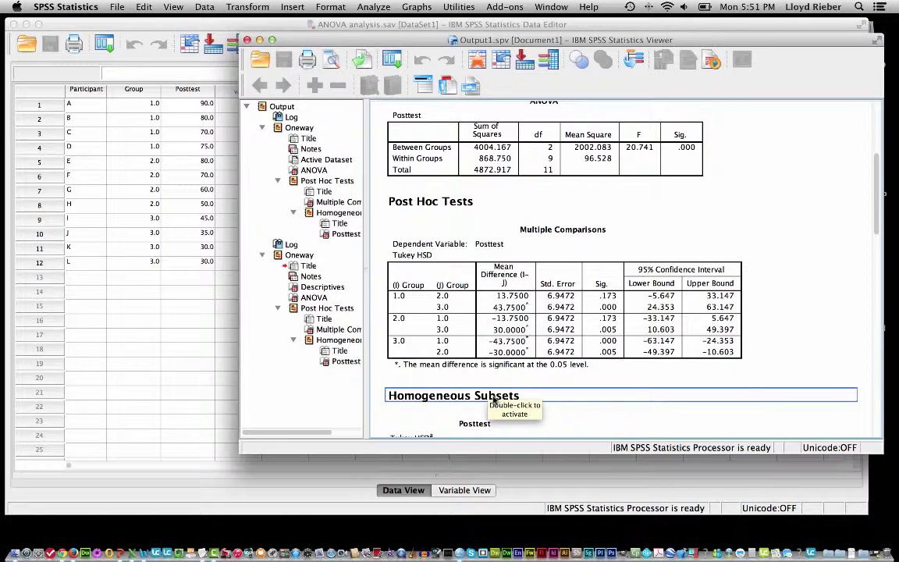
left_click(401, 305)
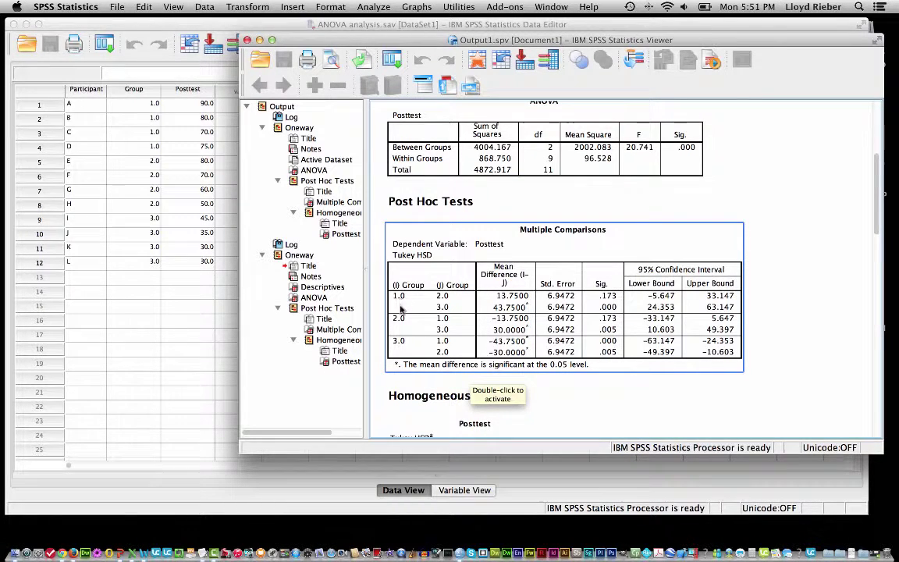
left_click(864, 379)
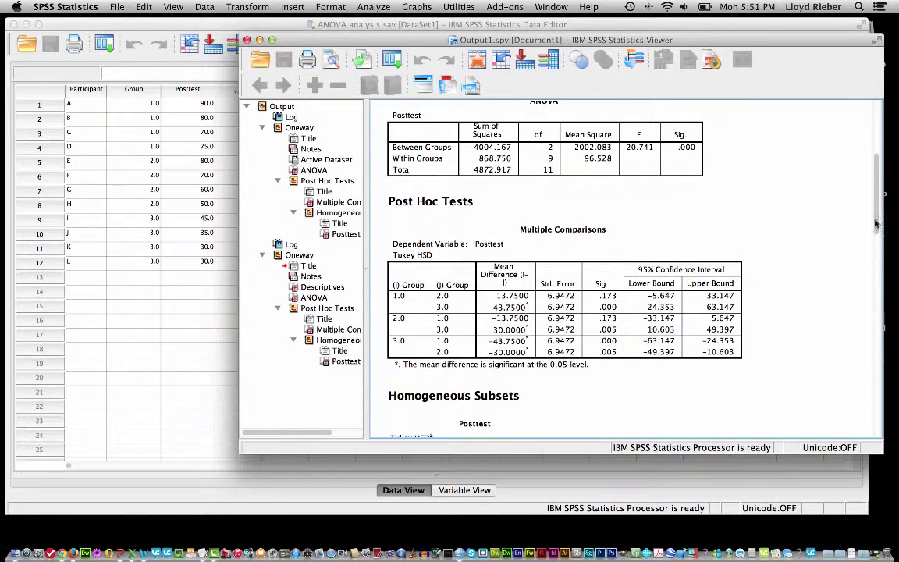
left_click_drag(879, 225, 878, 343)
left_click(630, 319)
left_click(472, 259)
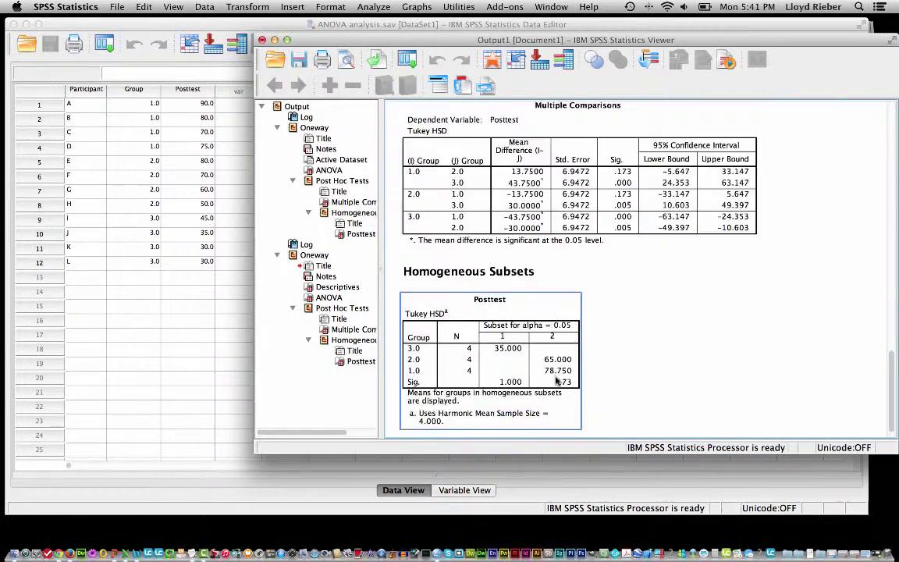
scroll(531, 374, "up", 15)
scroll(557, 379, "down", 5)
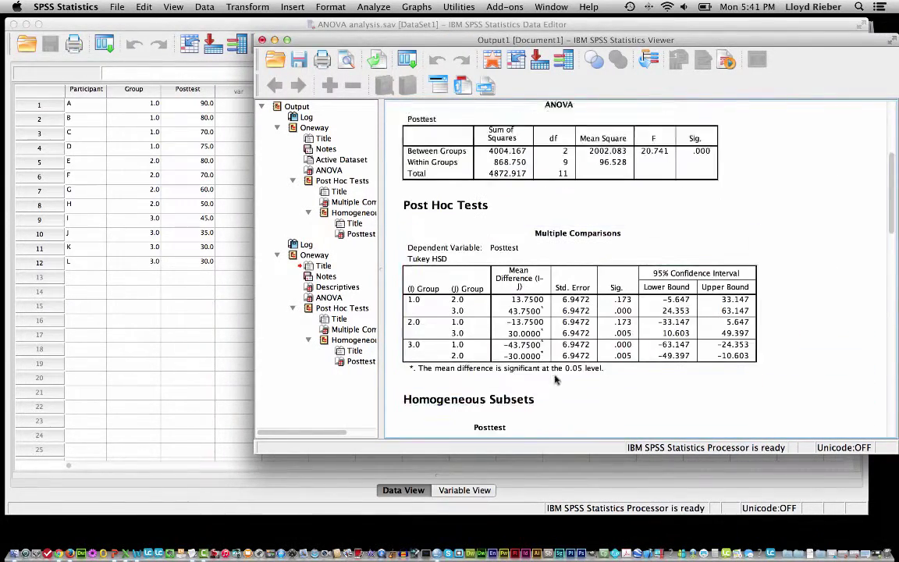
scroll(604, 166, "down", 2)
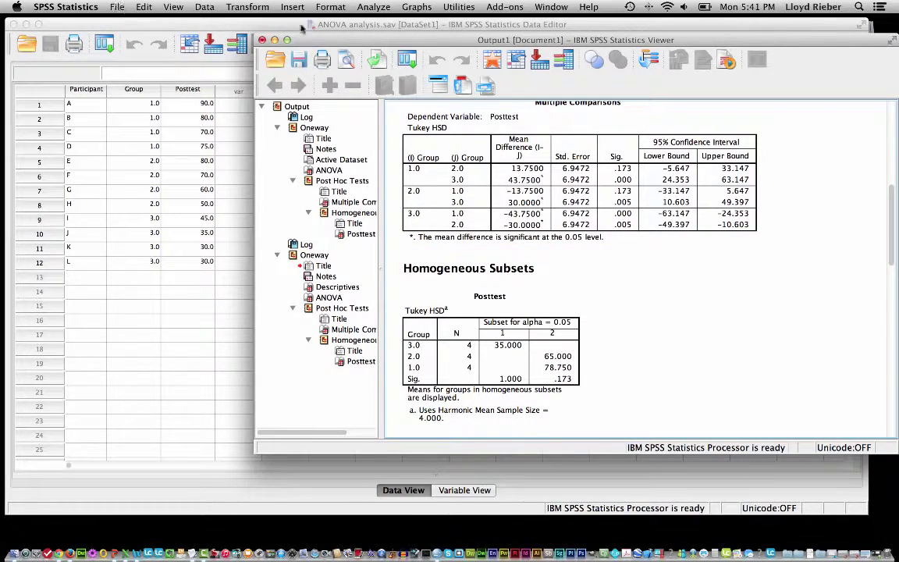
mouse_move(320, 41)
left_mouse_down()
mouse_move(285, 39)
mouse_move(304, 40)
left_mouse_up()
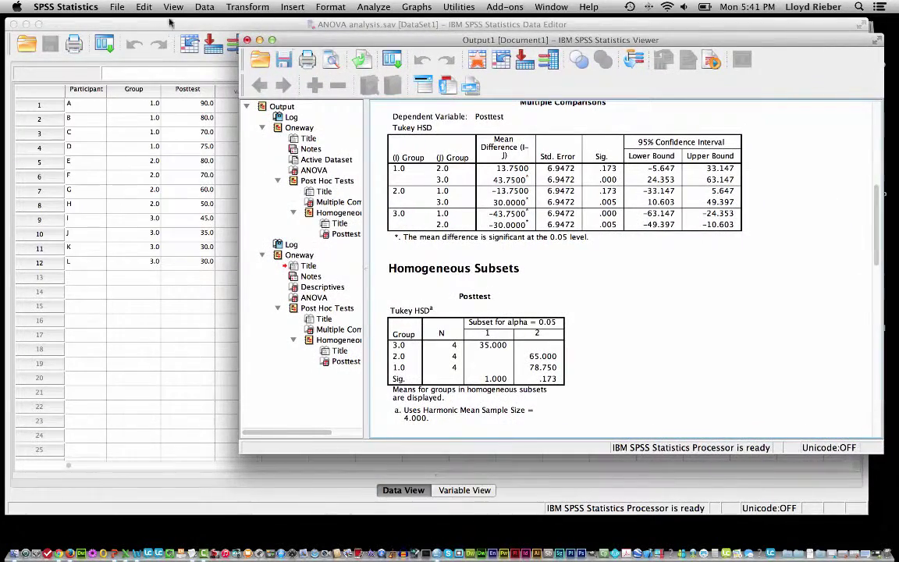
Step: Start Save As and navigate to home > Desktop > ANOVA
left_click(117, 7)
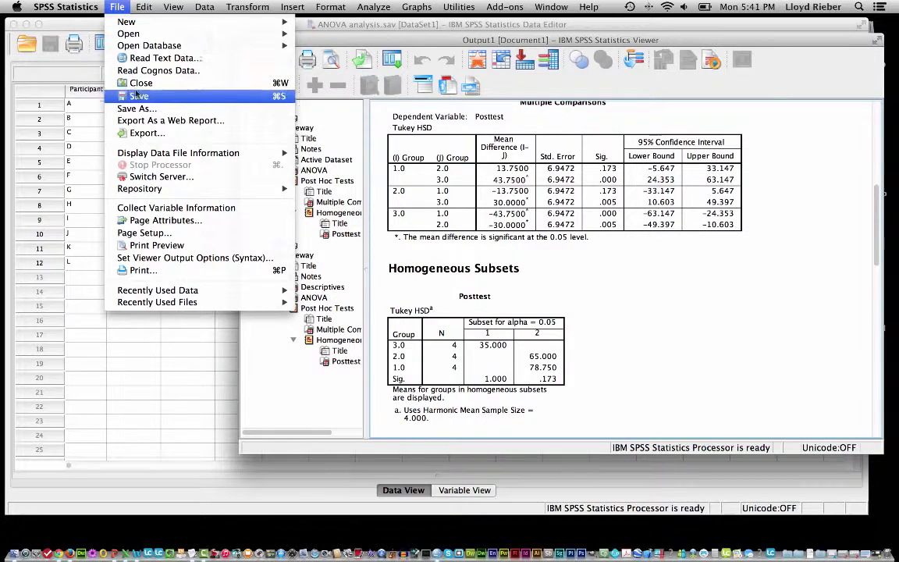
left_click(134, 109)
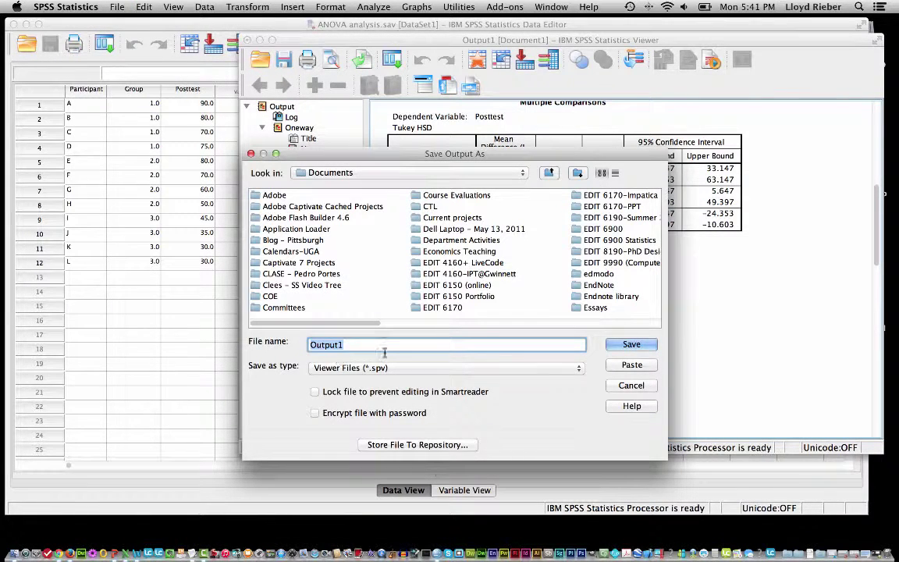
left_click(349, 175)
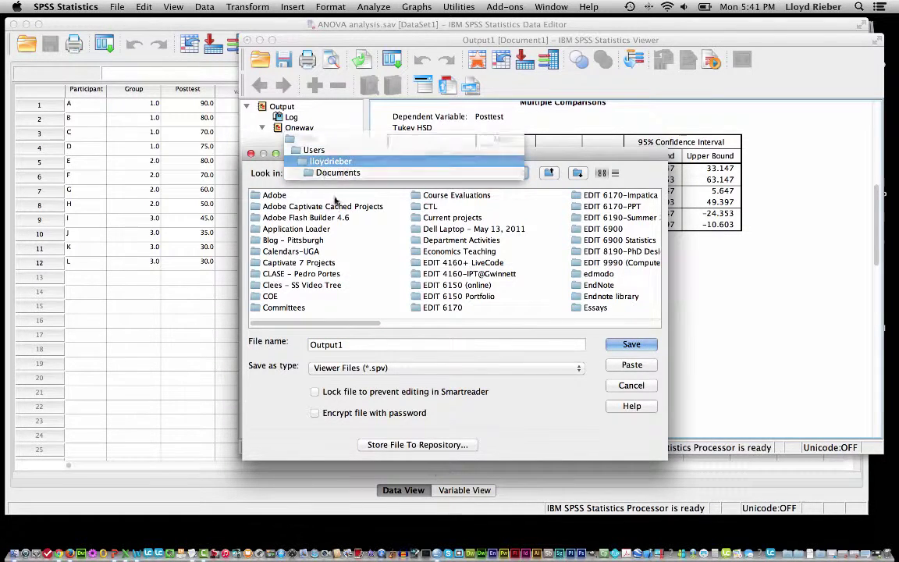
left_click(313, 160)
double_click(254, 218)
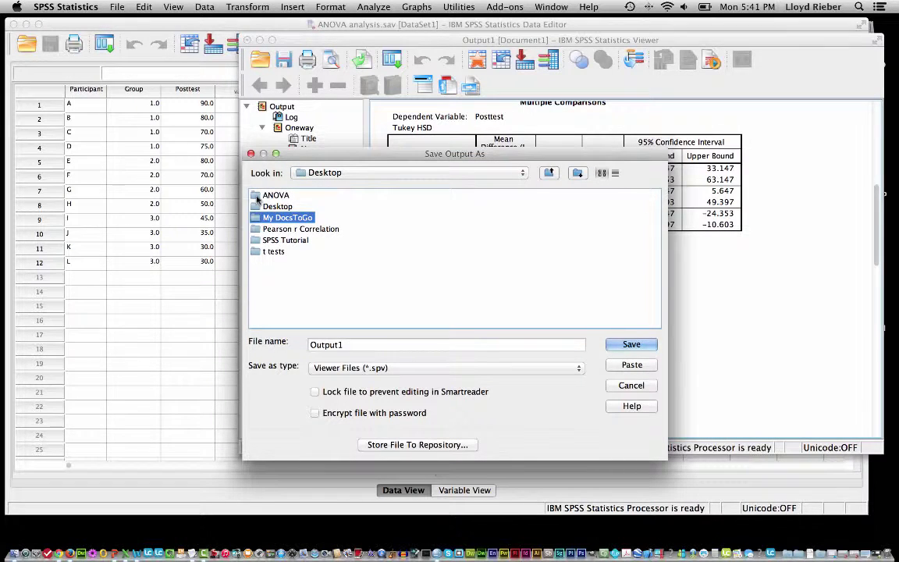
double_click(258, 195)
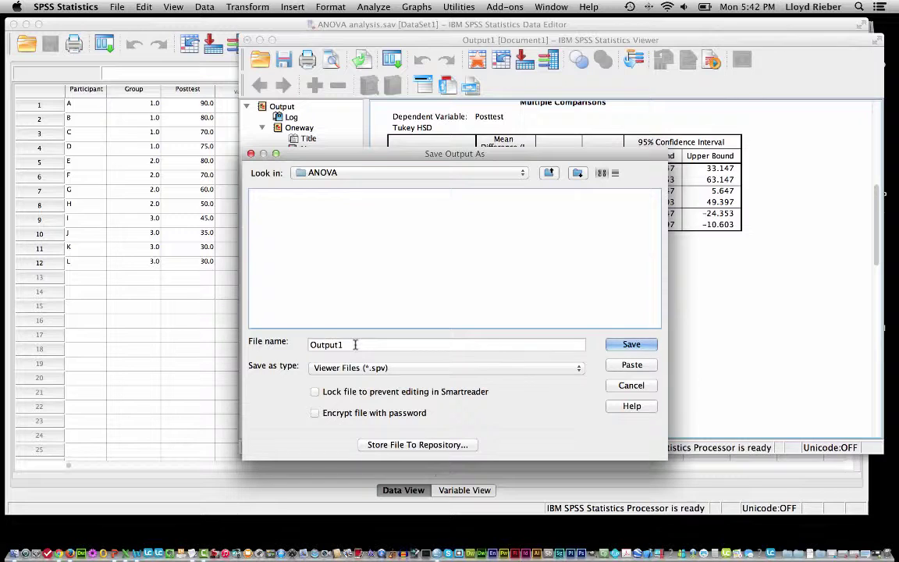
Step: Name the file ANOVA-Output1 and save it
left_click(310, 344)
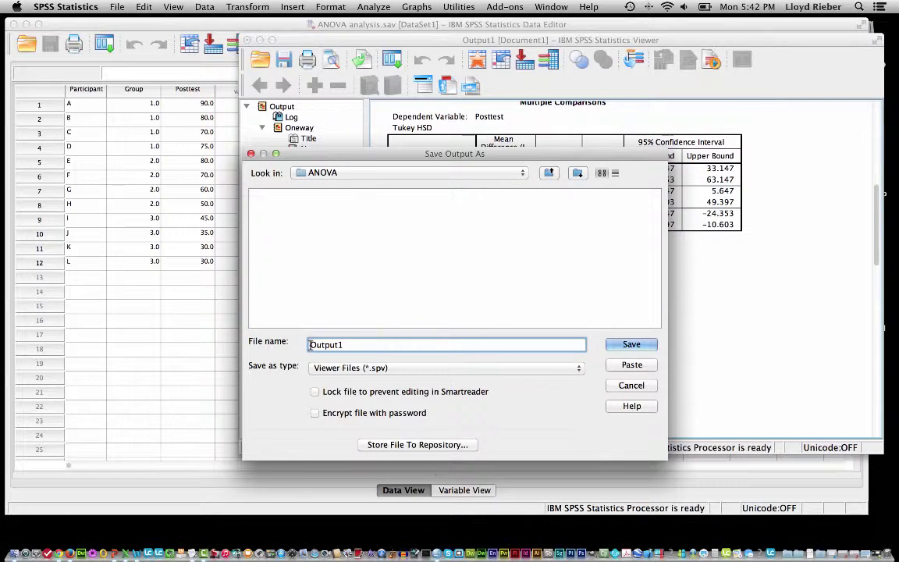
type("ANOVA-")
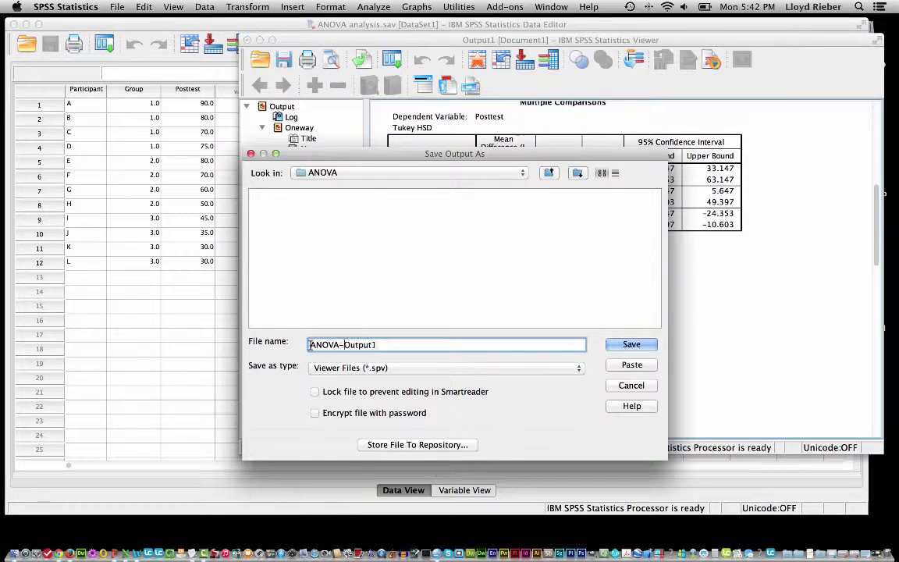
left_click(632, 346)
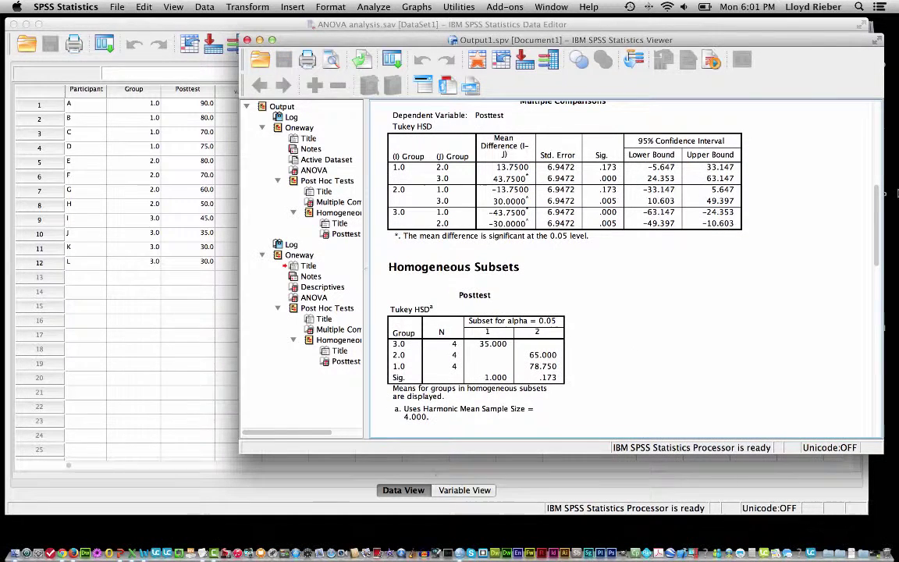